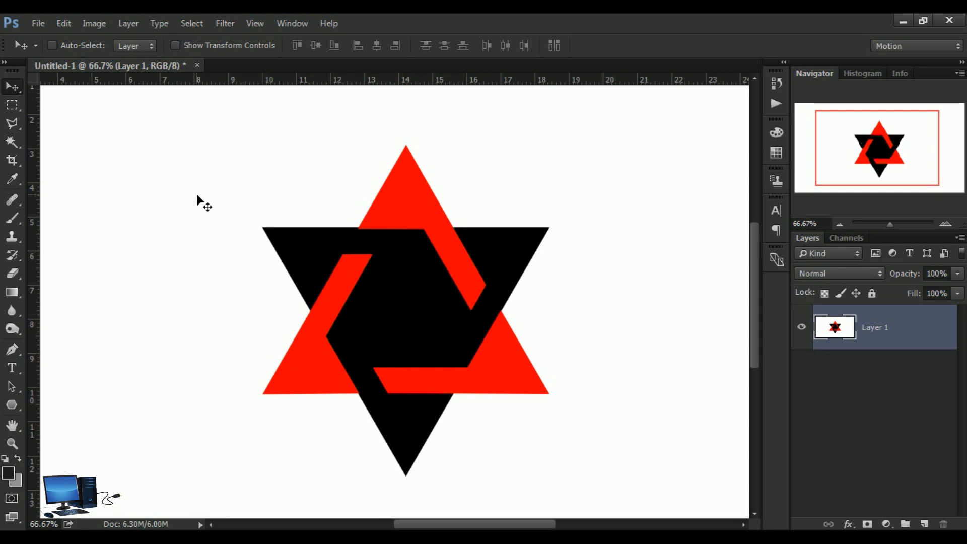
Step: Start a new document and set its width and height to 9 inches each
{"action": "left_click", "coordinate": [39, 23]}
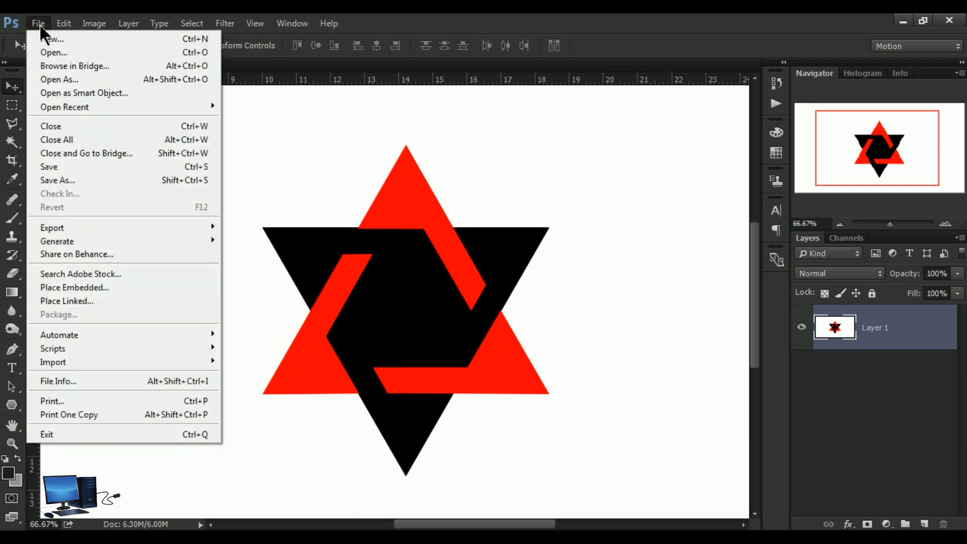
{"action": "left_click", "coordinate": [74, 37]}
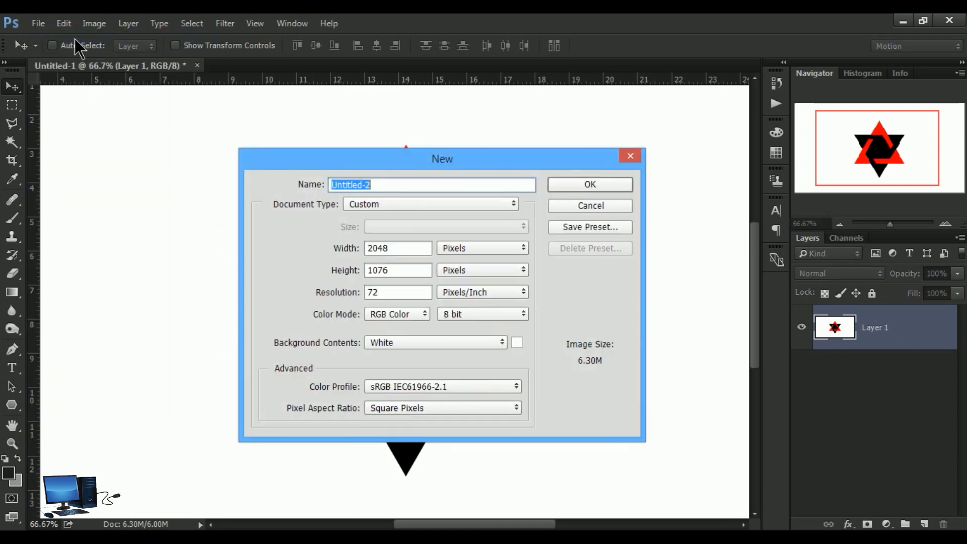
{"action": "left_click", "coordinate": [524, 247]}
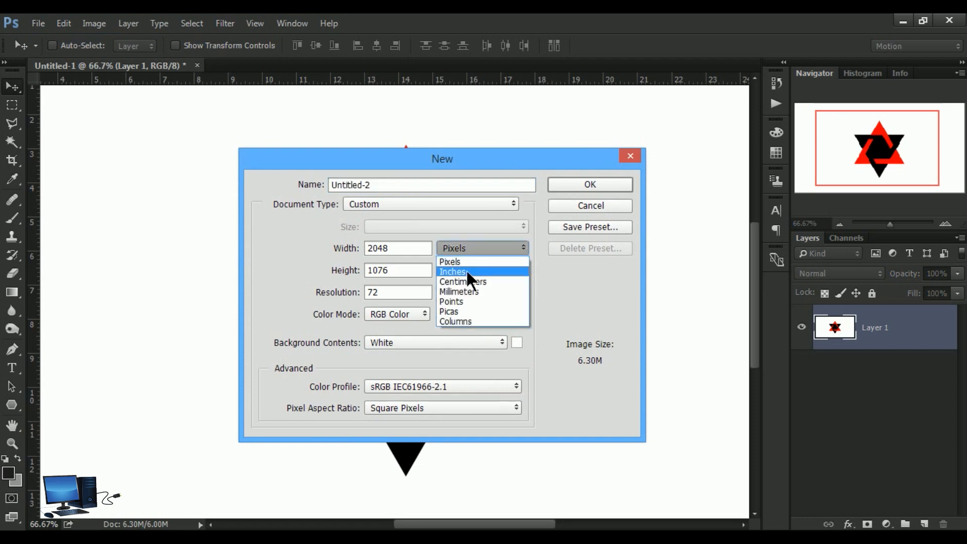
{"action": "left_click", "coordinate": [467, 272]}
{"action": "left_click", "coordinate": [424, 251]}
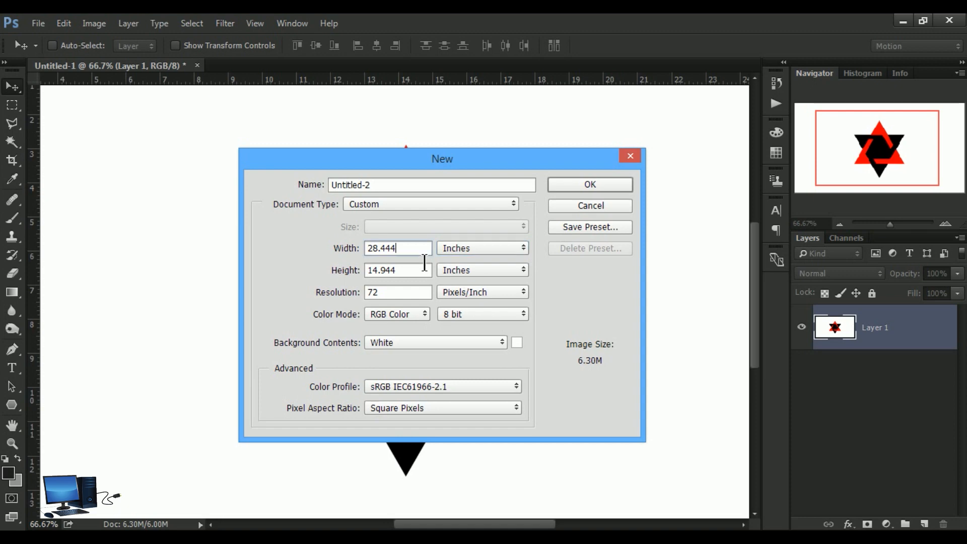
{"action": "left_click_drag", "start_coordinate": [424, 261], "coordinate": [294, 262]}
{"action": "type", "text": "9"}
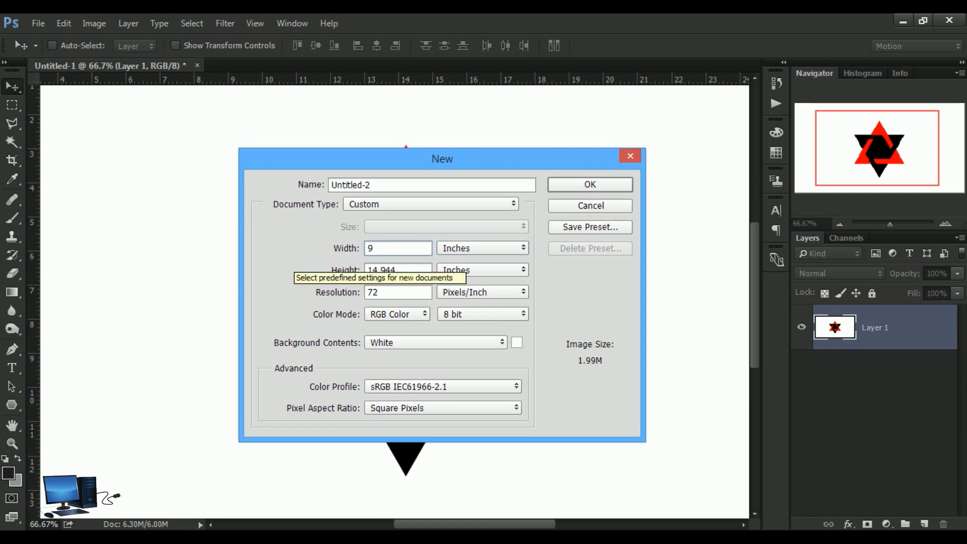
{"action": "left_click", "coordinate": [423, 272]}
{"action": "left_click_drag", "start_coordinate": [423, 275], "coordinate": [229, 274]}
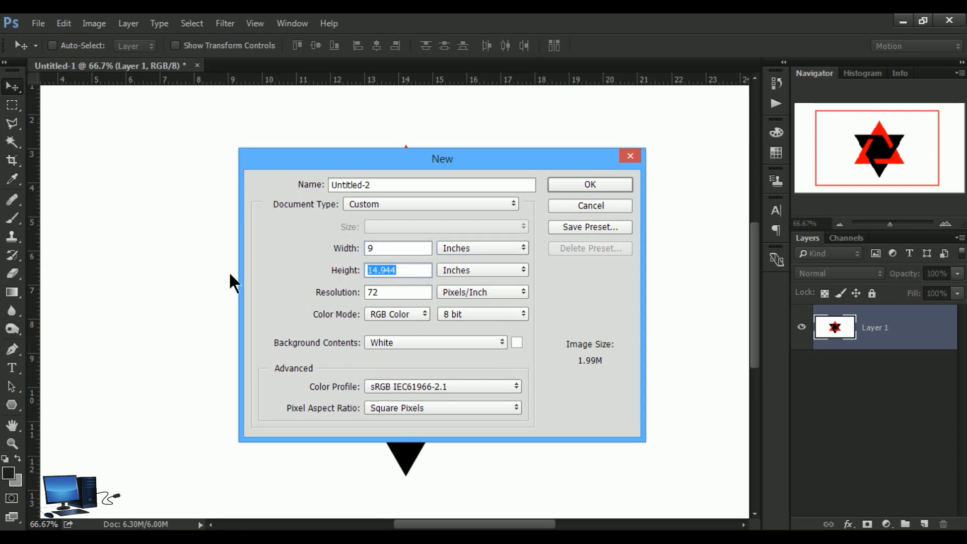
{"action": "type", "text": "9"}
{"action": "key", "text": "Tab"}
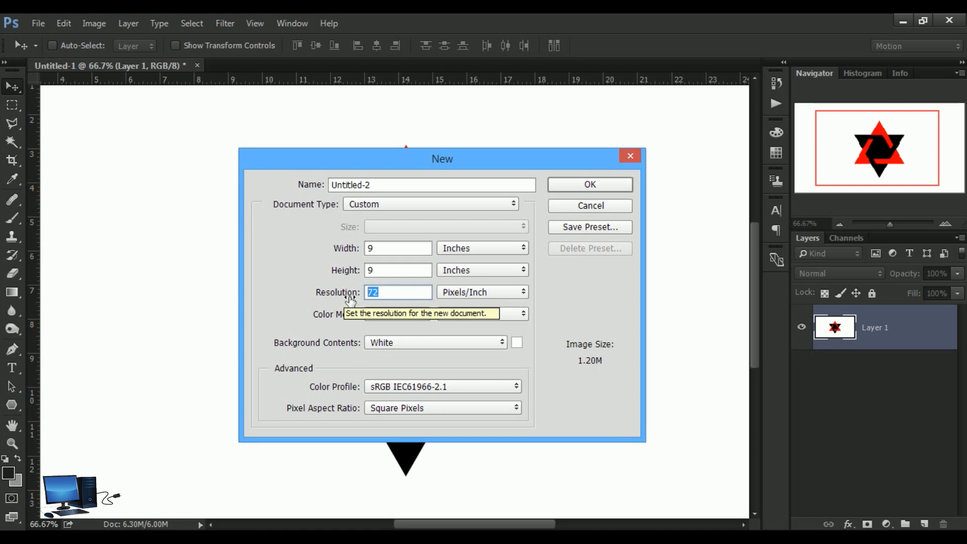
Step: Set the resolution to 72 pixels/inch and create the document
{"action": "type", "text": "300"}
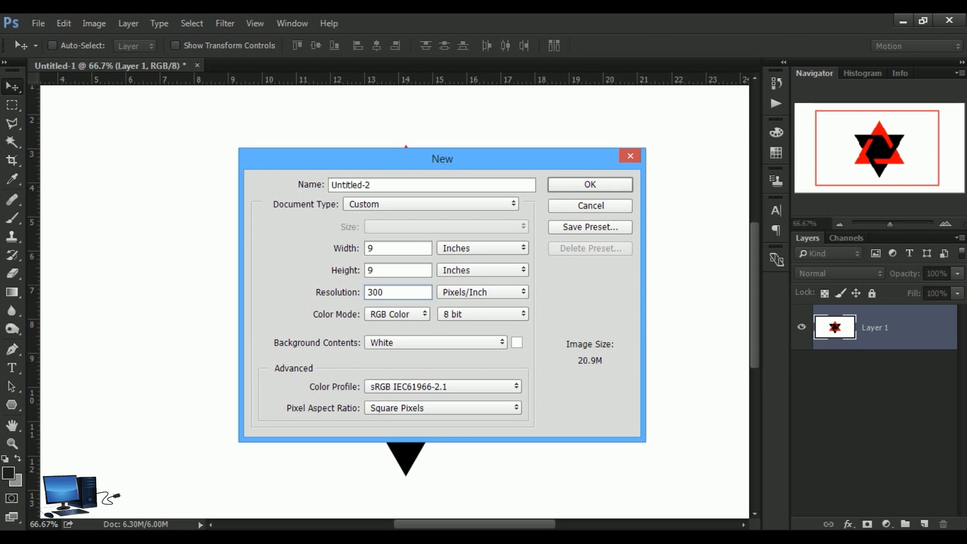
{"action": "type", "text": "72"}
{"action": "key", "text": "BackSpace"}
{"action": "key", "text": "BackSpace"}
{"action": "key", "text": "BackSpace"}
{"action": "left_click", "coordinate": [605, 186]}
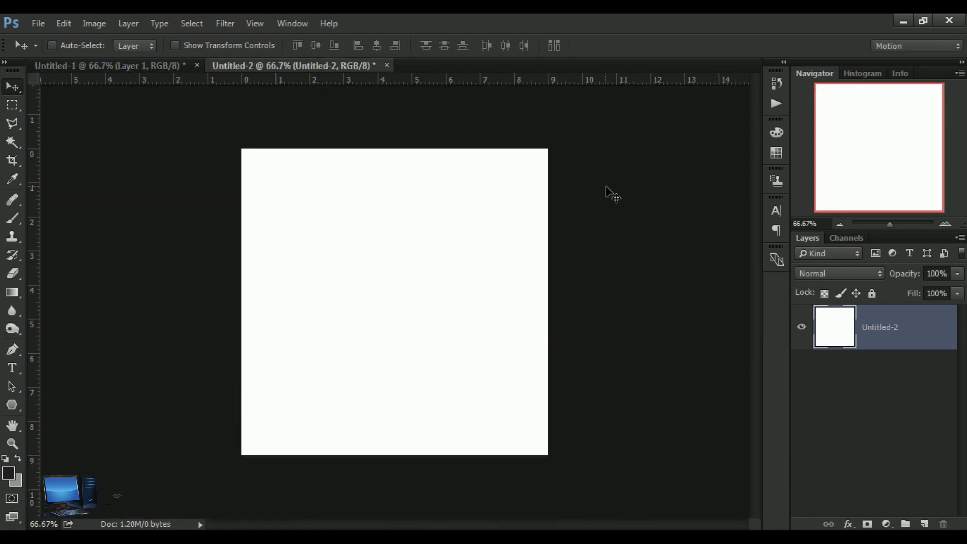
Step: Choose the Polygon tool with 3 sides and add a new empty layer above the white background
{"action": "left_click", "coordinate": [12, 443]}
{"action": "left_click", "coordinate": [351, 279]}
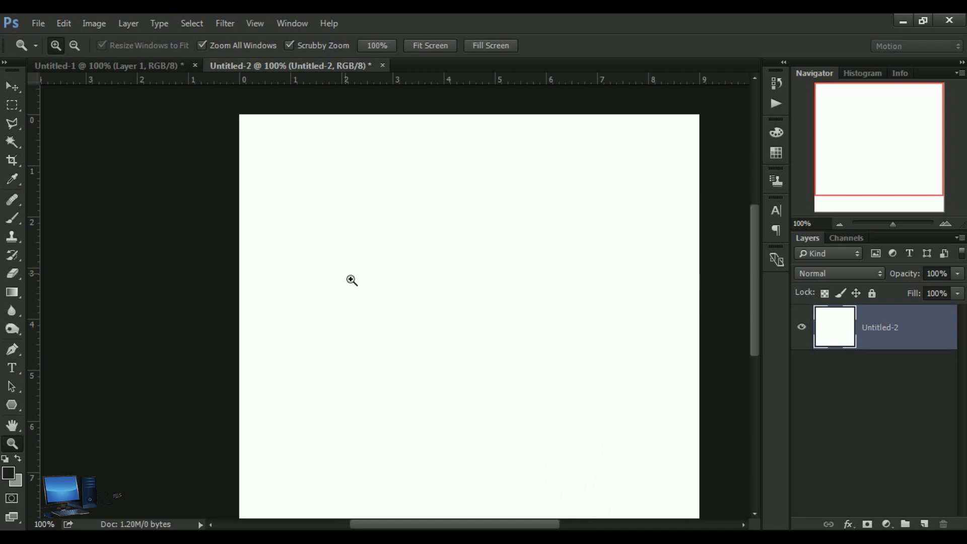
{"action": "left_click_drag", "start_coordinate": [756, 290], "coordinate": [759, 297]}
{"action": "left_click_drag", "start_coordinate": [439, 527], "coordinate": [456, 527]}
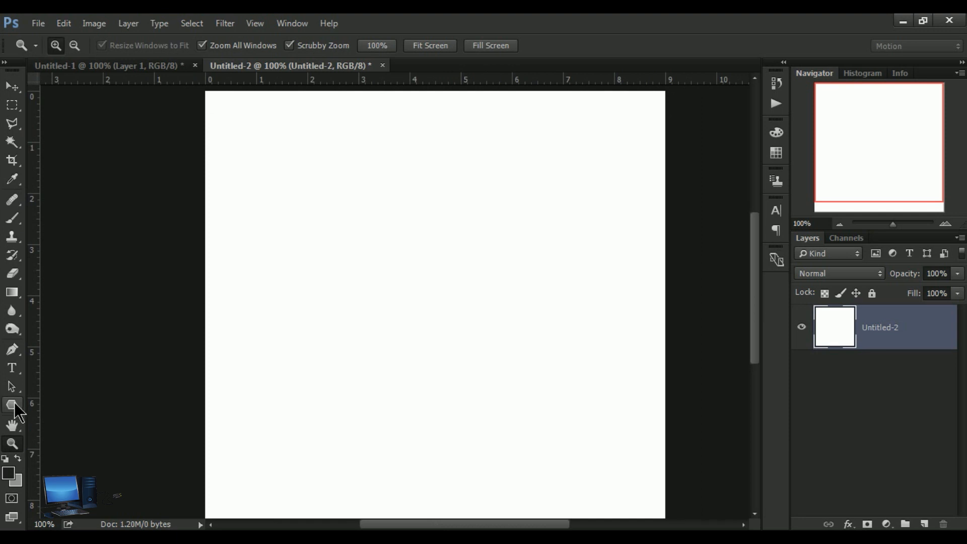
{"action": "left_click", "coordinate": [12, 404]}
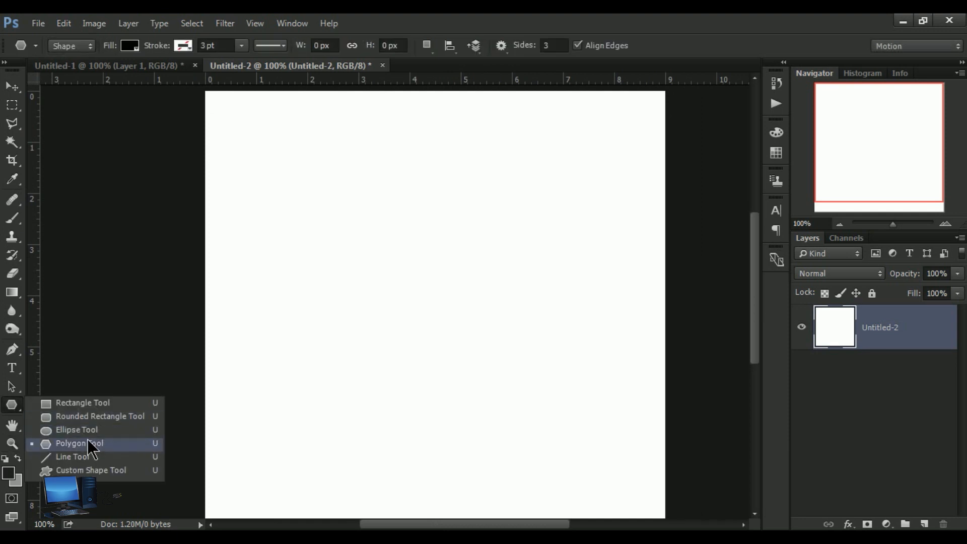
{"action": "left_click", "coordinate": [85, 447]}
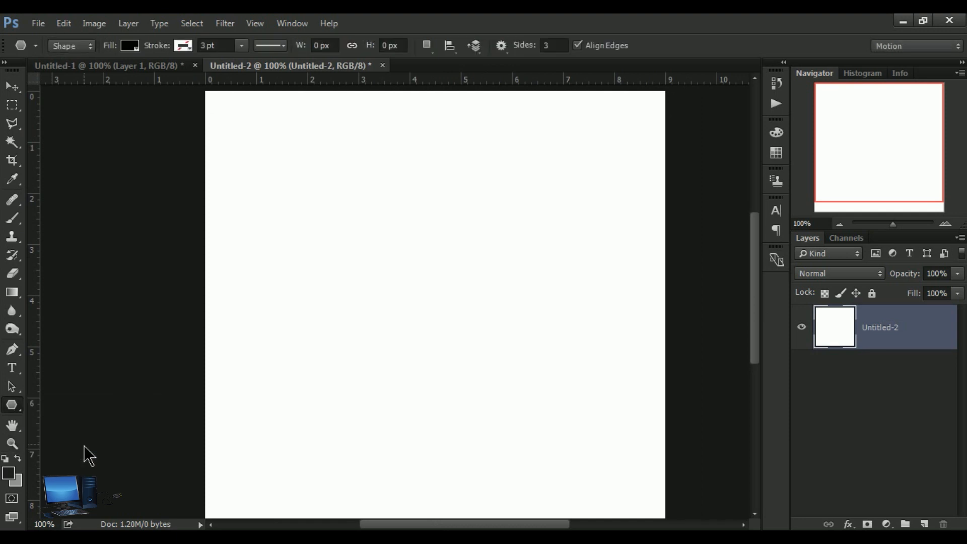
{"action": "left_click", "coordinate": [563, 46]}
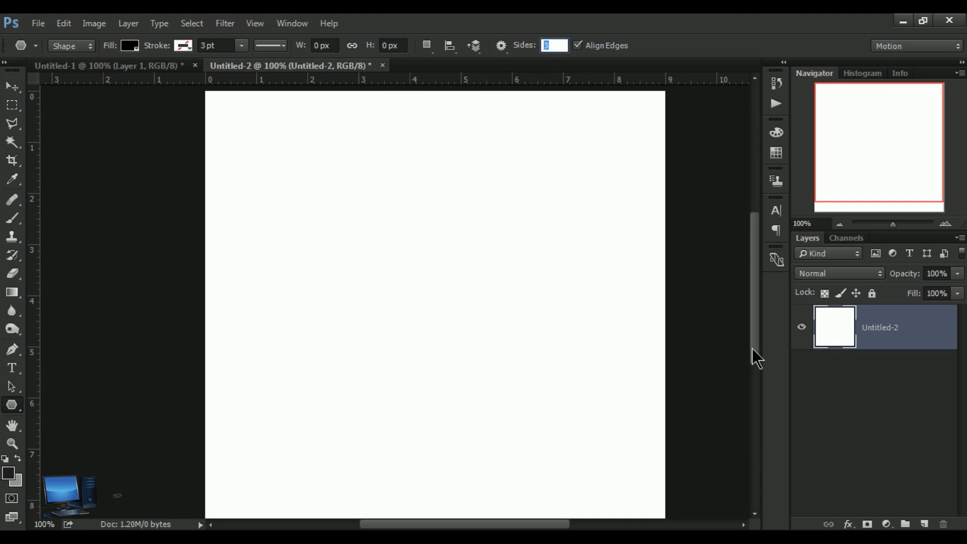
{"action": "left_click", "coordinate": [926, 524]}
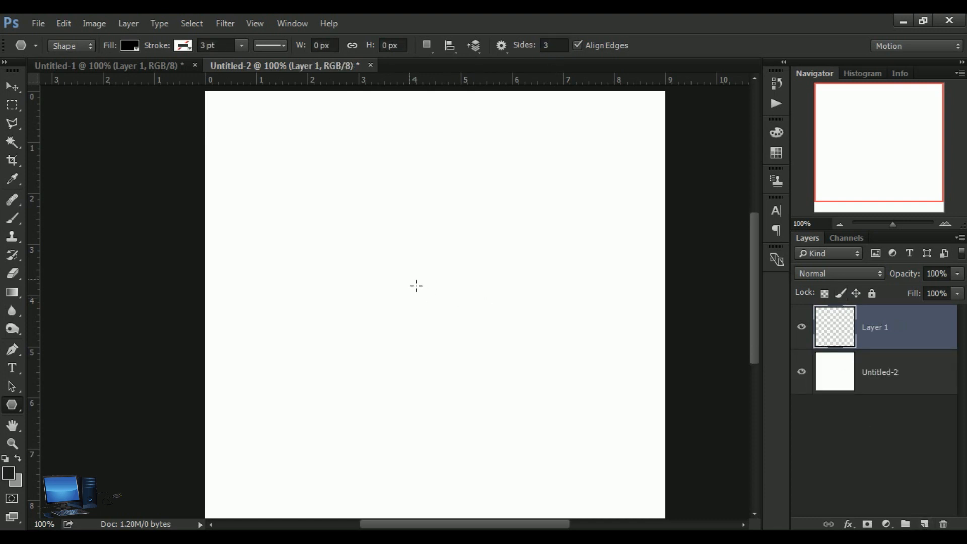
Step: Set the foreground colour to dark blue 02003a and draw an upright triangle about 5.33 in wide and 4.62 in high
{"action": "left_click", "coordinate": [8, 473]}
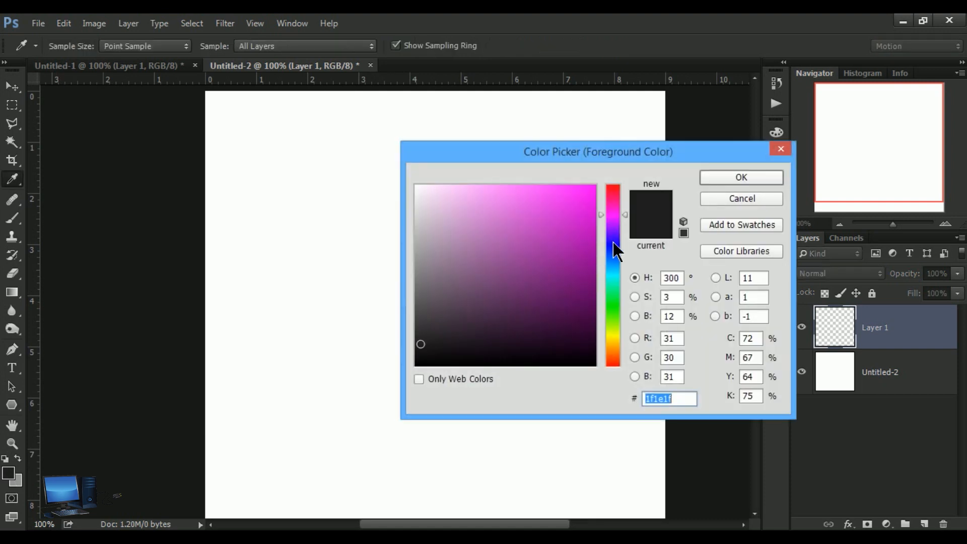
{"action": "left_click", "coordinate": [614, 245]}
{"action": "left_click_drag", "start_coordinate": [597, 278], "coordinate": [602, 331]}
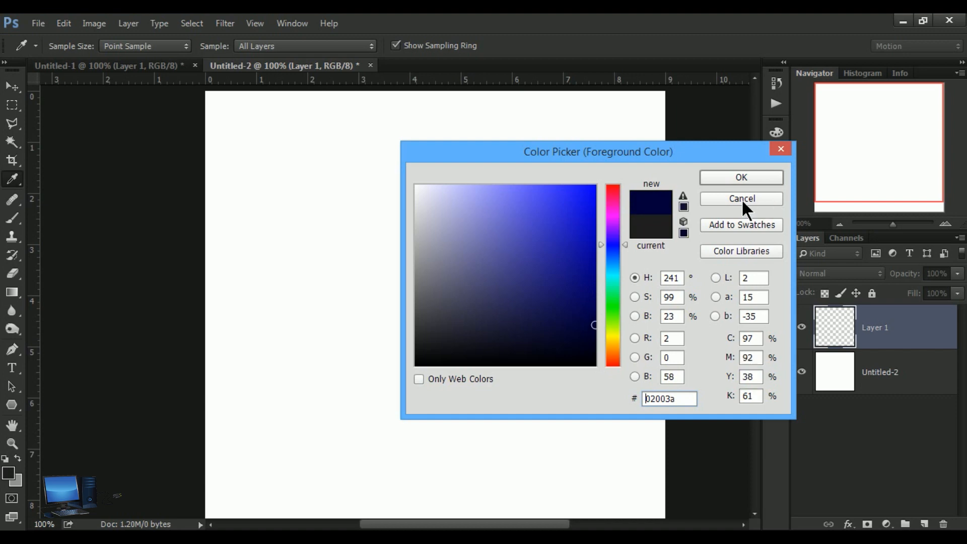
{"action": "left_click", "coordinate": [736, 181]}
{"action": "key", "text": "u"}
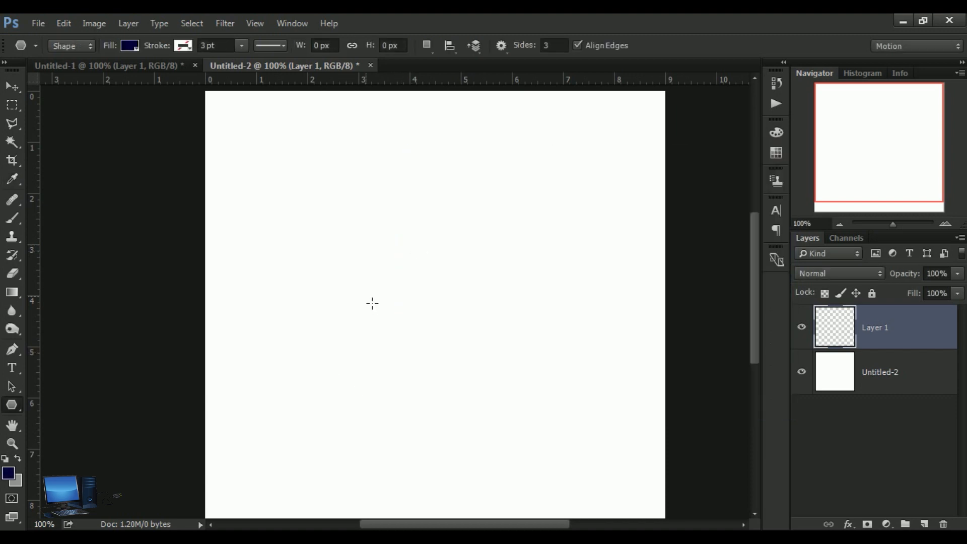
{"action": "left_click_drag", "start_coordinate": [381, 303], "coordinate": [516, 381]}
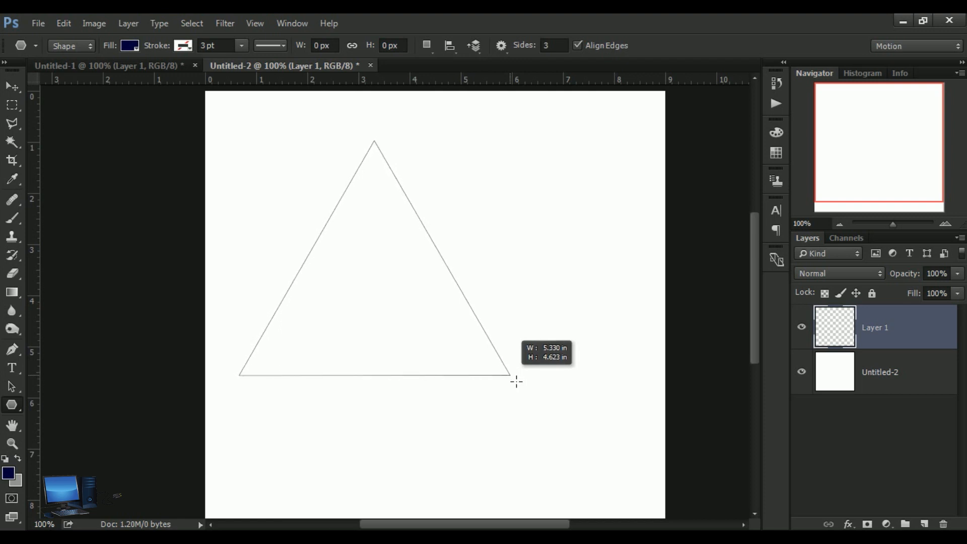
{"action": "left_click_drag", "start_coordinate": [517, 381], "coordinate": [516, 381]}
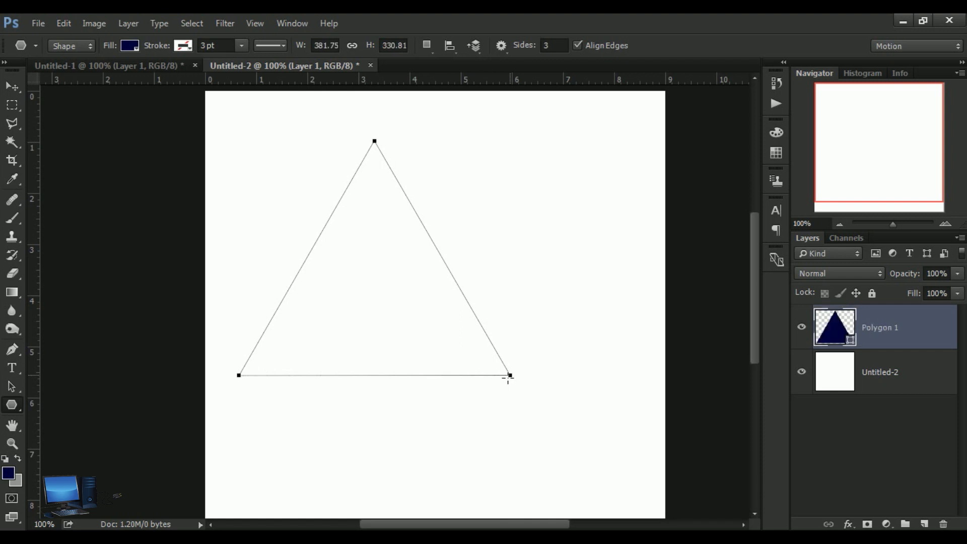
Step: Move the triangle to the horizontal centre of the upper canvas and duplicate its layer
{"action": "left_click", "coordinate": [14, 91]}
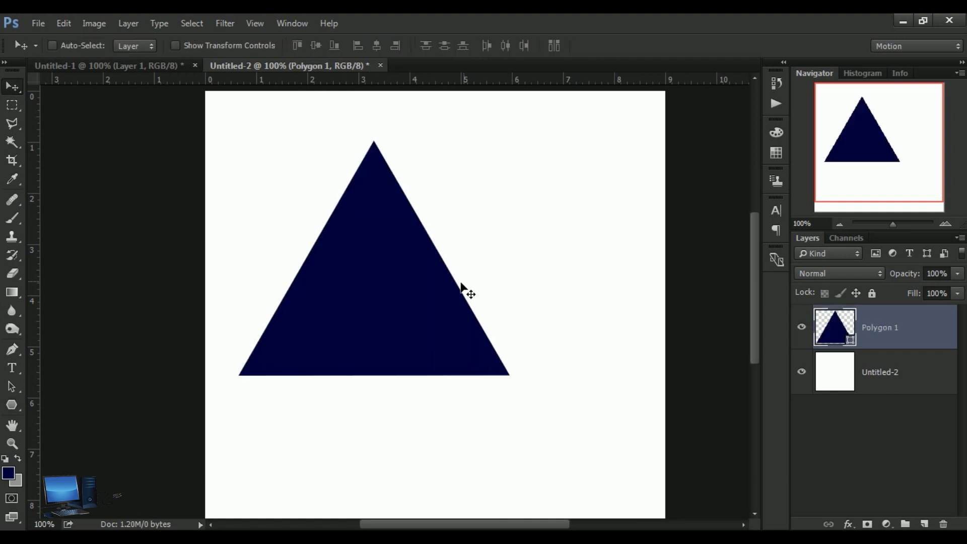
{"action": "left_click_drag", "start_coordinate": [405, 274], "coordinate": [463, 263]}
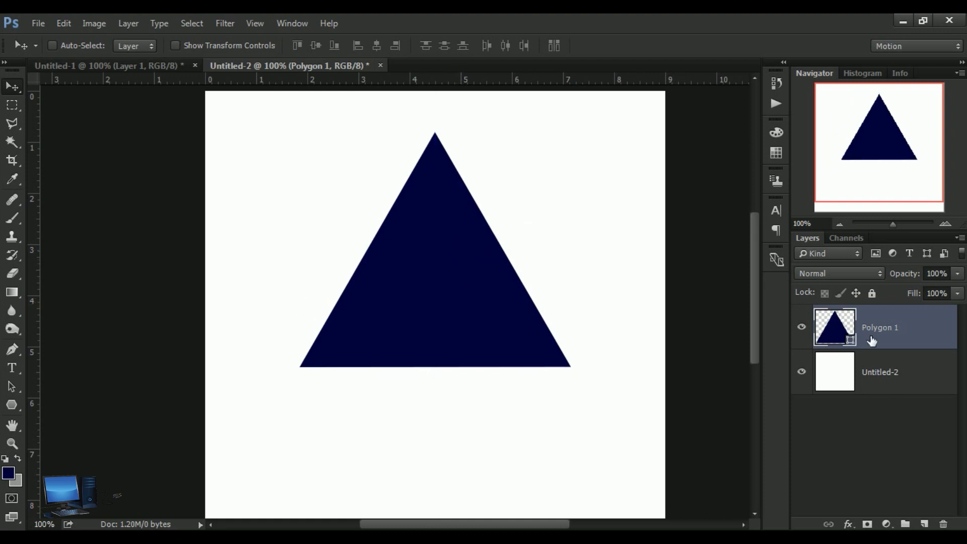
{"action": "left_click_drag", "start_coordinate": [881, 327], "coordinate": [925, 524]}
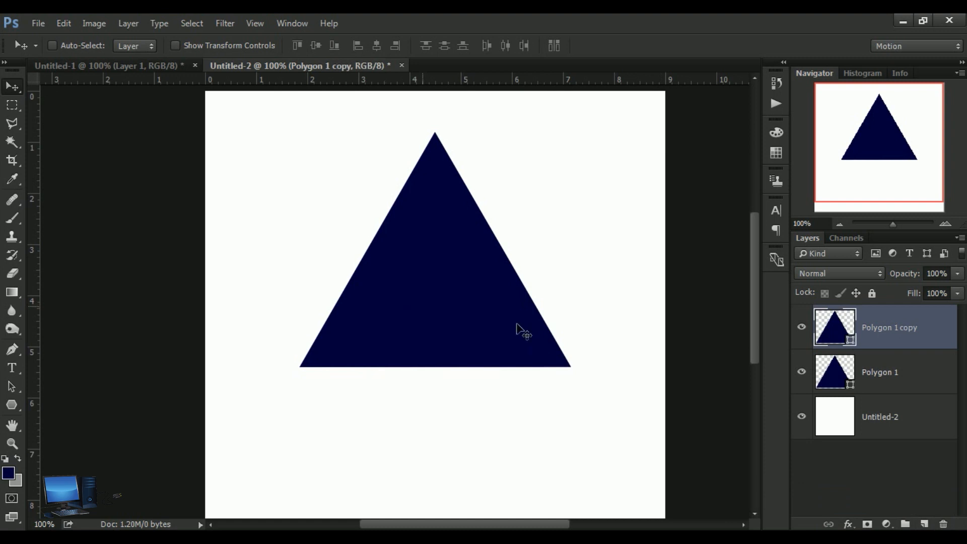
Step: Set the foreground colour to red bc0000 and fill the original Polygon 1 triangle with it
{"action": "left_click", "coordinate": [850, 375]}
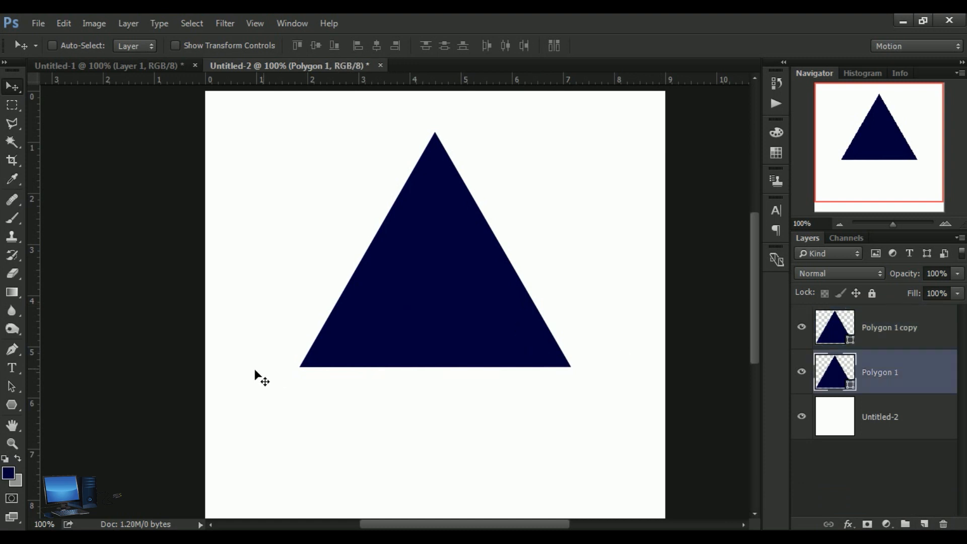
{"action": "left_click", "coordinate": [9, 474]}
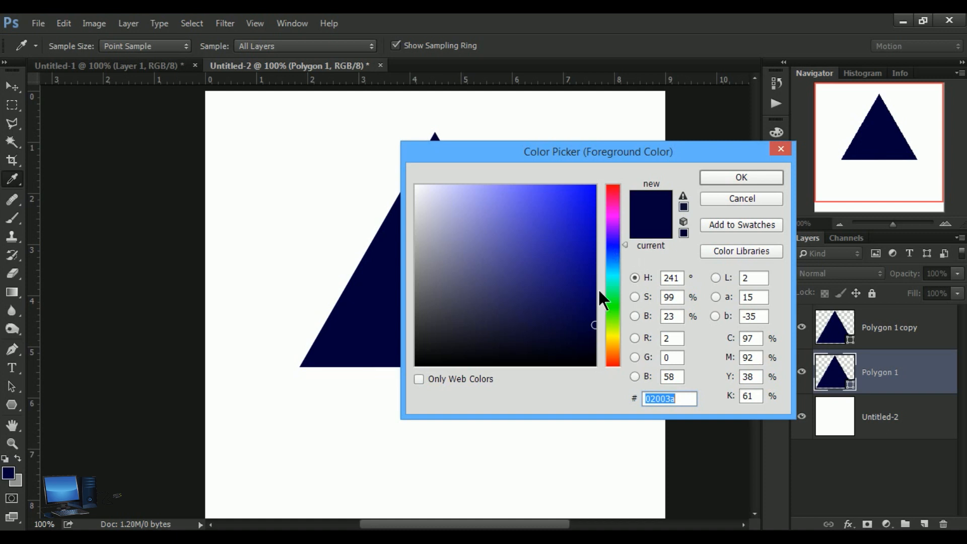
{"action": "left_click_drag", "start_coordinate": [603, 324], "coordinate": [608, 370]}
{"action": "left_click_drag", "start_coordinate": [579, 229], "coordinate": [641, 234]}
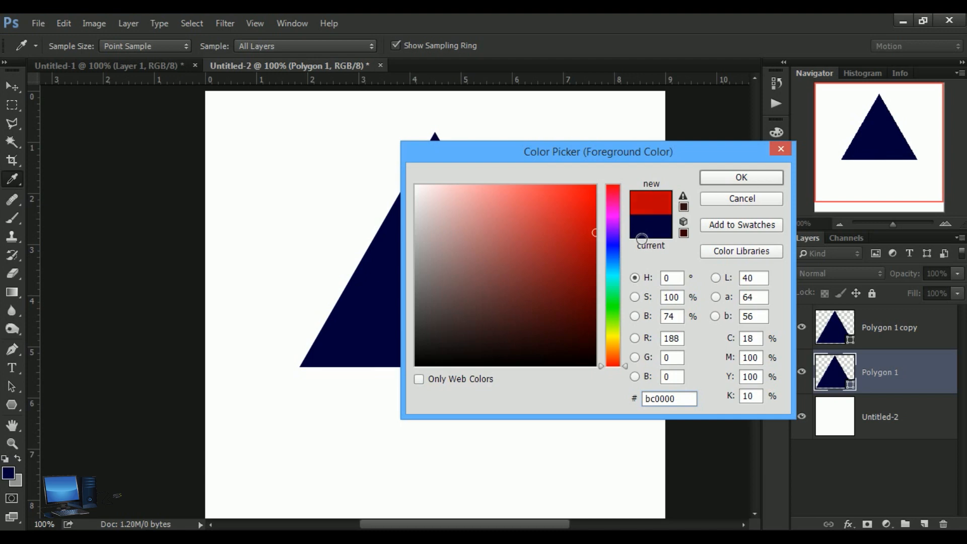
{"action": "left_click", "coordinate": [759, 173]}
{"action": "key", "text": "v"}
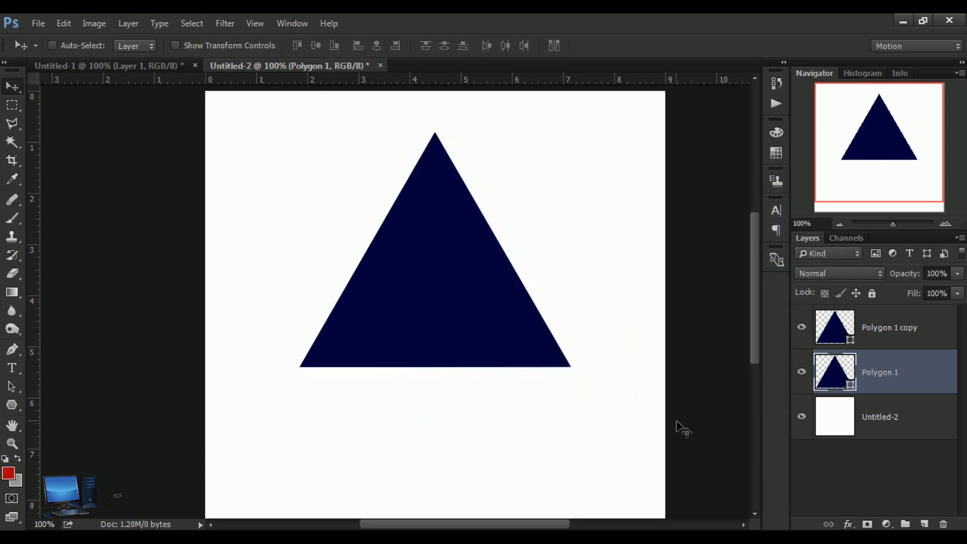
{"action": "key", "text": "ctrl+BackSpace"}
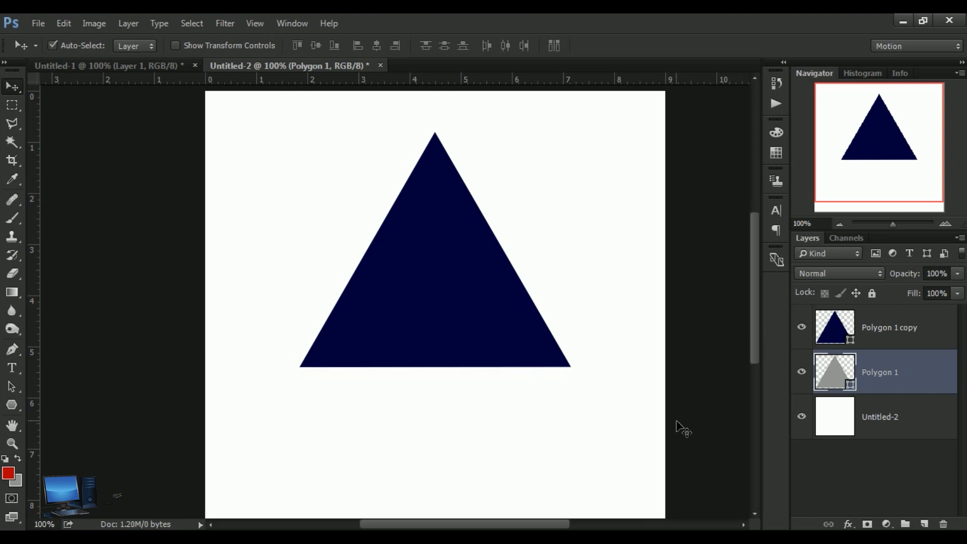
{"action": "key", "text": "ctrl+z"}
{"action": "key", "text": "alt+BackSpace"}
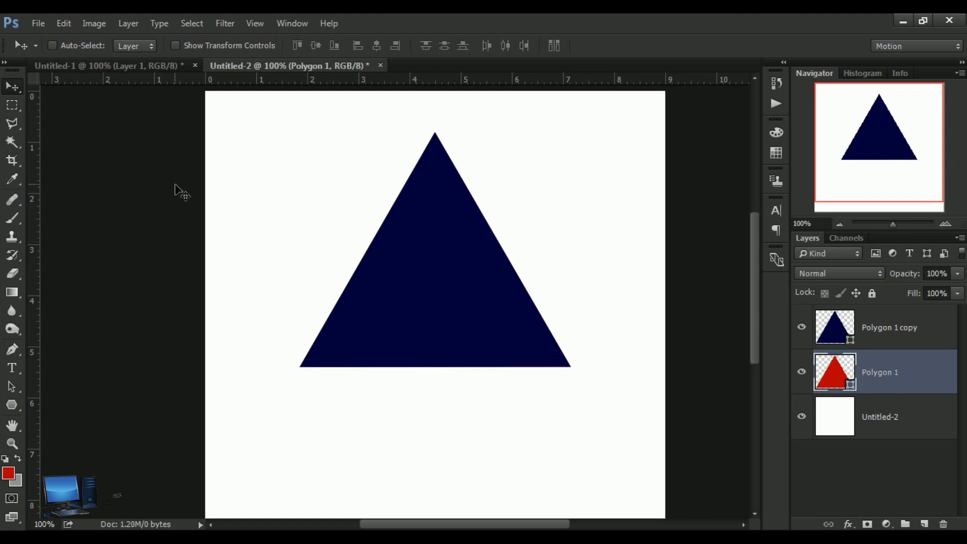
Step: Flip the red triangle horizontally and vertically so that it points downward behind the blue one
{"action": "left_click", "coordinate": [61, 23]}
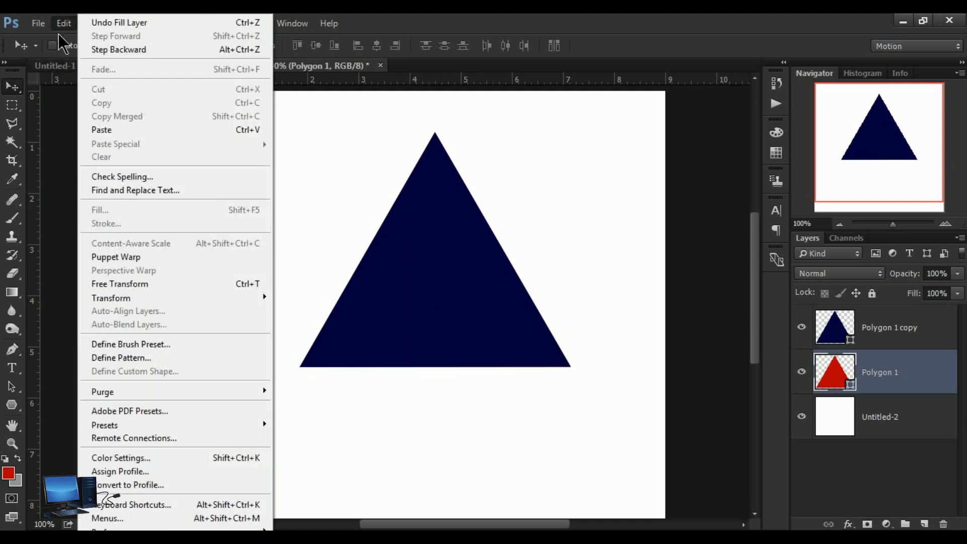
{"action": "mouse_move", "coordinate": [162, 298]}
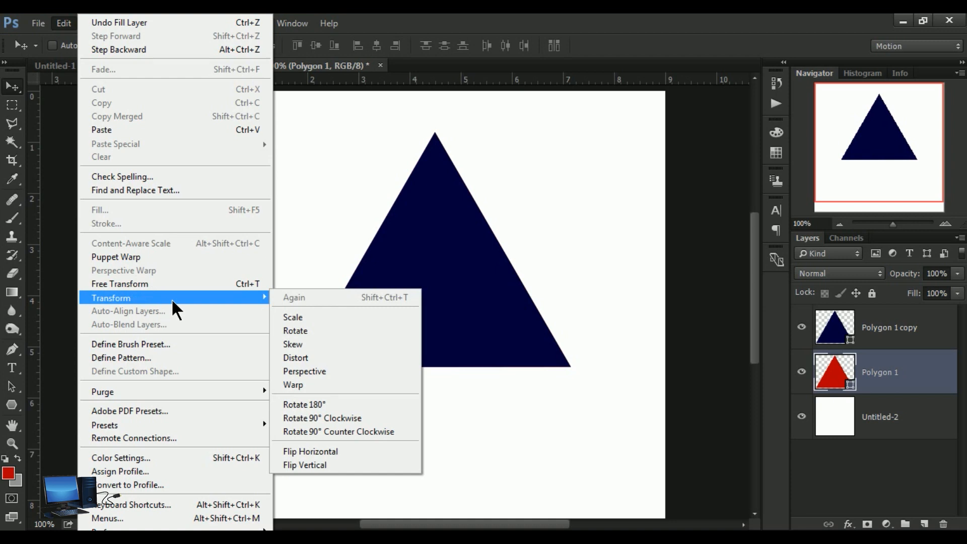
{"action": "left_click", "coordinate": [348, 454]}
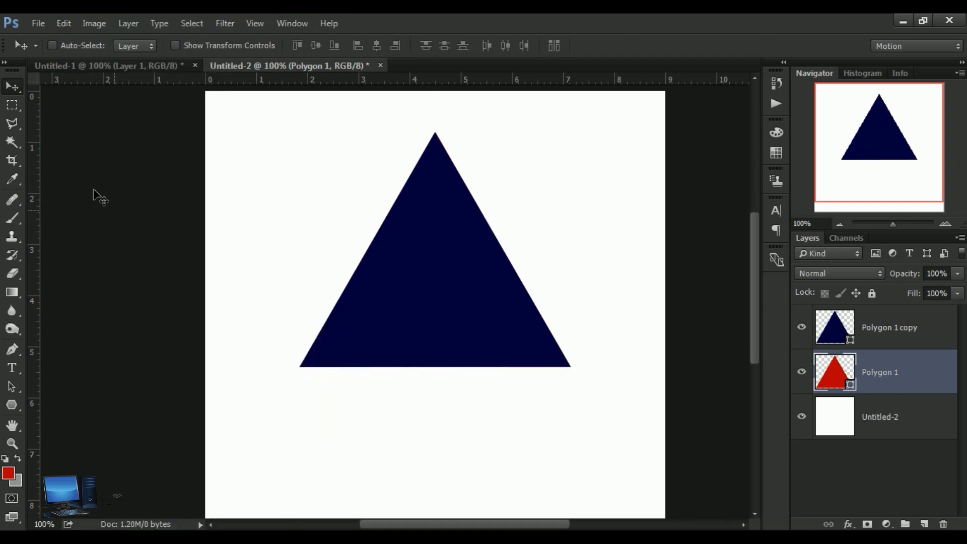
{"action": "left_click", "coordinate": [64, 25]}
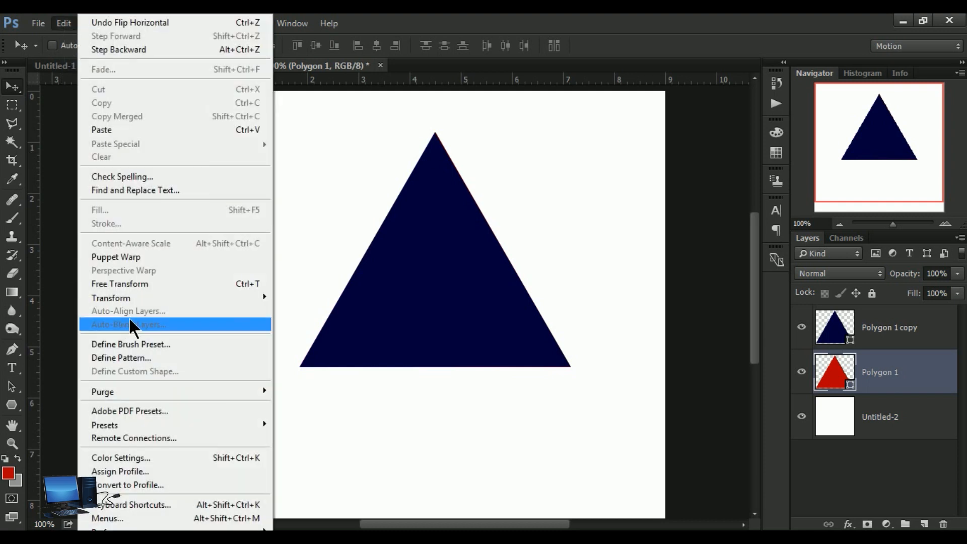
{"action": "mouse_move", "coordinate": [149, 300]}
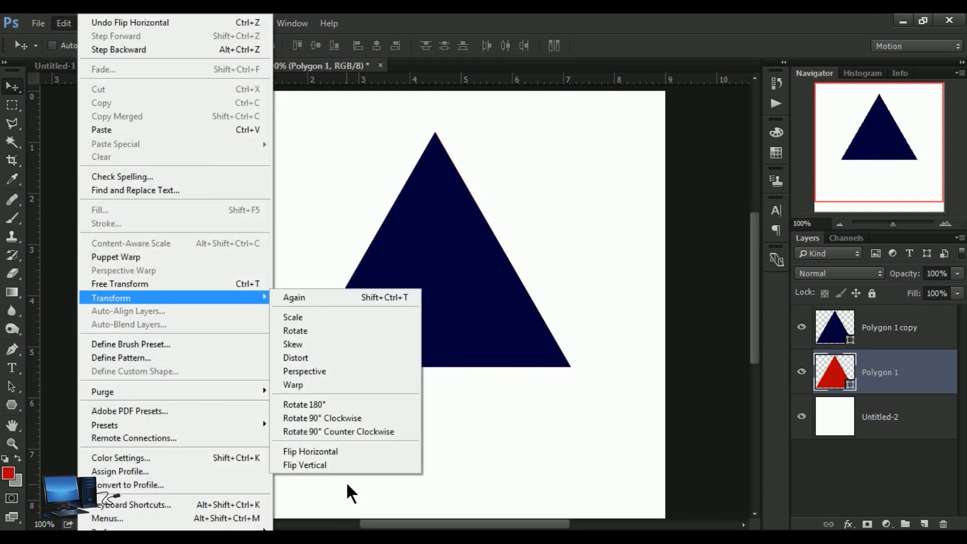
{"action": "left_click", "coordinate": [345, 466]}
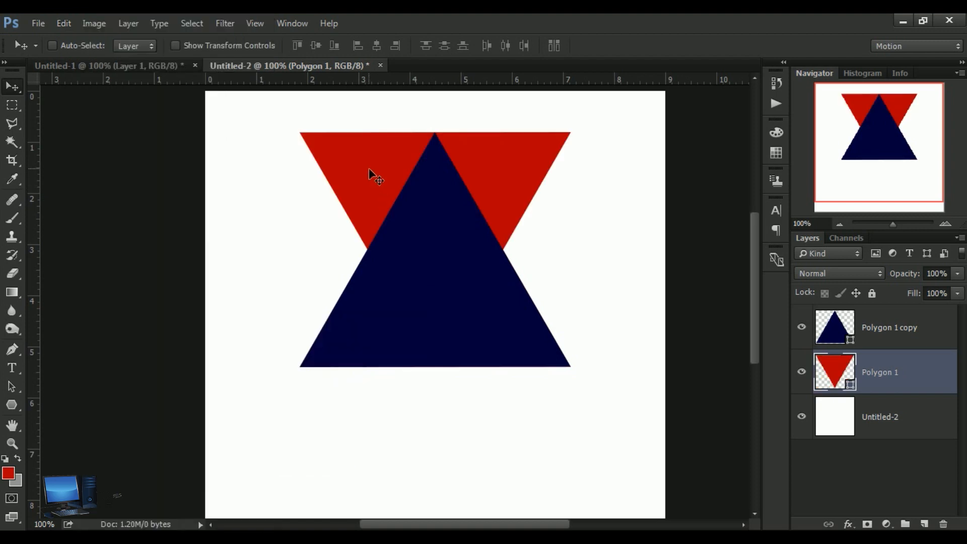
Step: Move the red triangle straight down behind the blue one until its flat edge sits at about 2.2 in on the vertical ruler
{"action": "key", "text": "Down"}
{"action": "key", "text": "Down"}
{"action": "key", "text": "Down"}
{"action": "key", "text": "Down"}
{"action": "key", "text": "Down"}
{"action": "key", "text": "Down"}
{"action": "key", "text": "Down"}
{"action": "key", "text": "Down"}
{"action": "key", "text": "Down"}
{"action": "key", "text": "Down"}
{"action": "key", "text": "Down"}
{"action": "key", "text": "Down"}
{"action": "key", "text": "Down"}
{"action": "key", "text": "Down"}
{"action": "key", "text": "Down"}
{"action": "key", "text": "Down"}
{"action": "key", "text": "Down"}
{"action": "key", "text": "Down"}
{"action": "key", "text": "Down"}
{"action": "key", "text": "Down"}
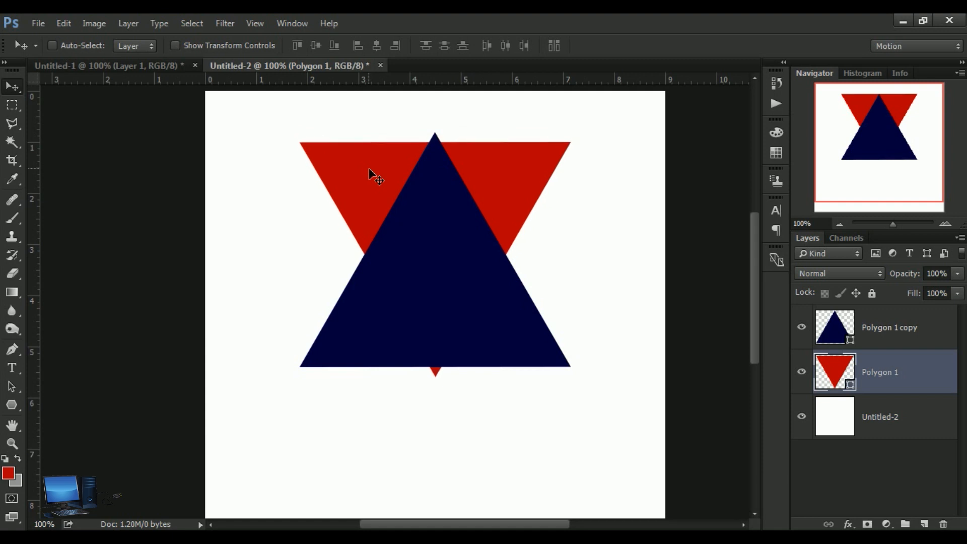
{"action": "key", "text": "Down"}
{"action": "key", "text": "Down"}
{"action": "key", "text": "Down"}
{"action": "key", "text": "Down"}
{"action": "key", "text": "Down"}
{"action": "key", "text": "Down"}
{"action": "key", "text": "Down"}
{"action": "key", "text": "Down"}
{"action": "key", "text": "Down"}
{"action": "key", "text": "Down"}
{"action": "key", "text": "Down"}
{"action": "key", "text": "Down"}
{"action": "key", "text": "Down"}
{"action": "key", "text": "Down"}
{"action": "key", "text": "Down"}
{"action": "key", "text": "Down"}
{"action": "key", "text": "Down"}
{"action": "key", "text": "Down"}
{"action": "key", "text": "Down"}
{"action": "key", "text": "Down"}
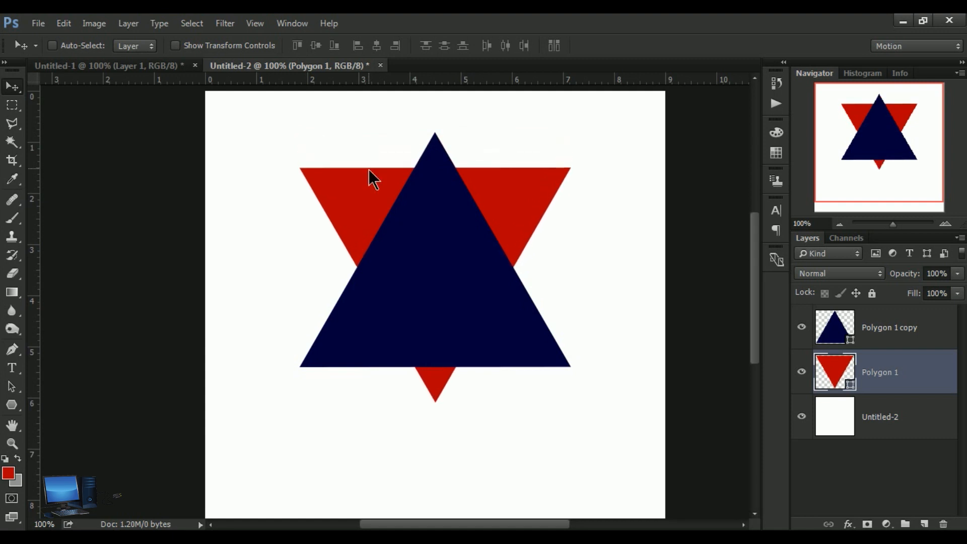
{"action": "left_click_drag", "start_coordinate": [412, 184], "coordinate": [487, 219]}
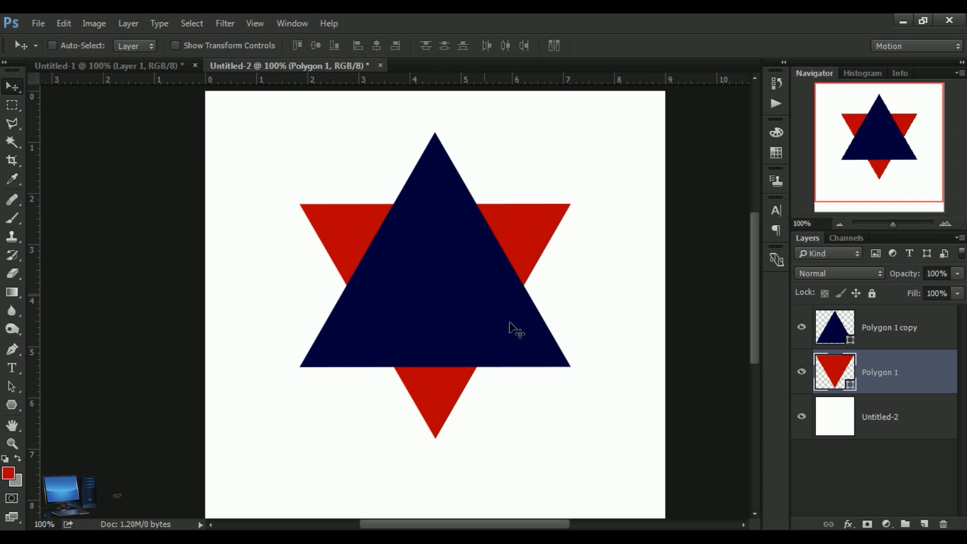
Step: Move the blue Polygon 1 copy triangle slightly upward, keeping it horizontally centred over the red one
{"action": "left_click", "coordinate": [840, 333]}
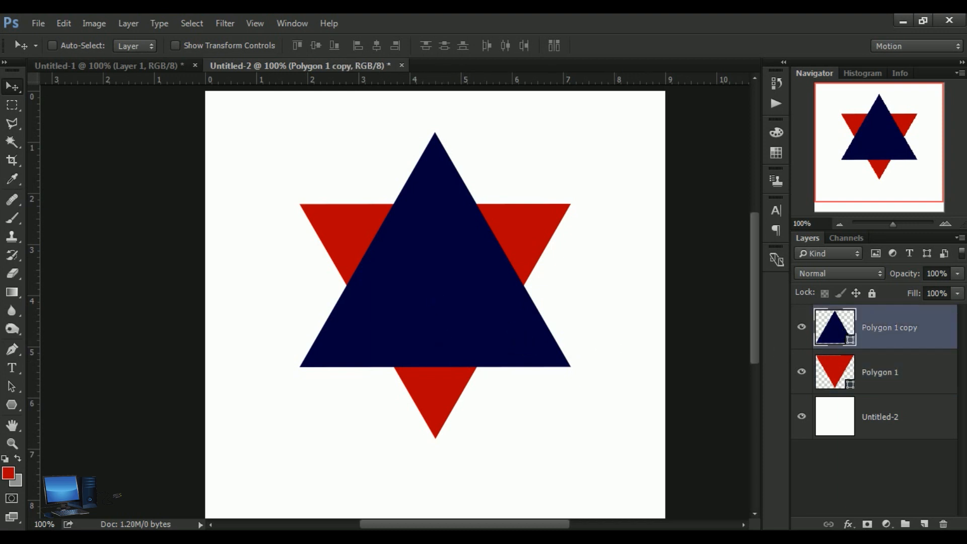
{"action": "mouse_move", "coordinate": [441, 309]}
{"action": "left_mouse_down"}
{"action": "mouse_move", "coordinate": [443, 330]}
{"action": "mouse_move", "coordinate": [441, 300]}
{"action": "left_mouse_up"}
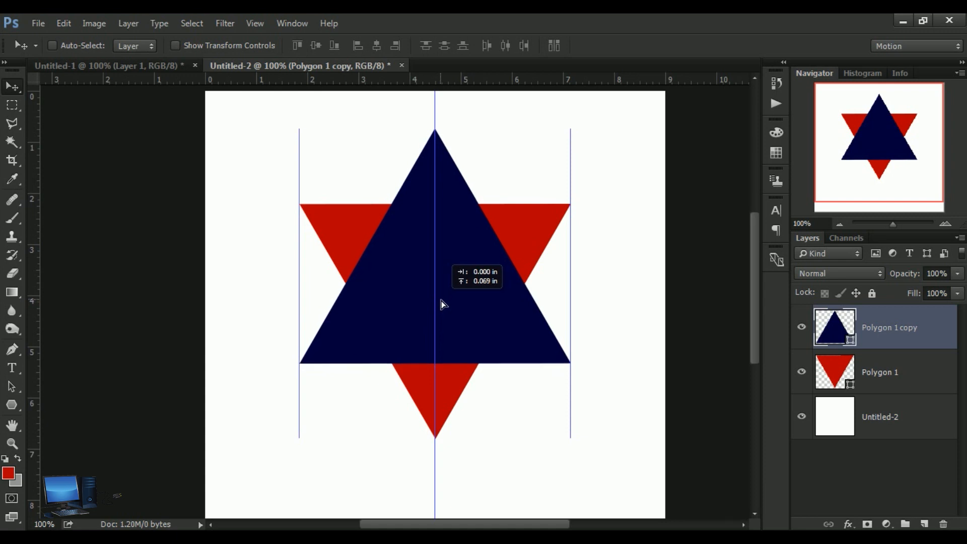
{"action": "left_click_drag", "start_coordinate": [440, 300], "coordinate": [440, 303]}
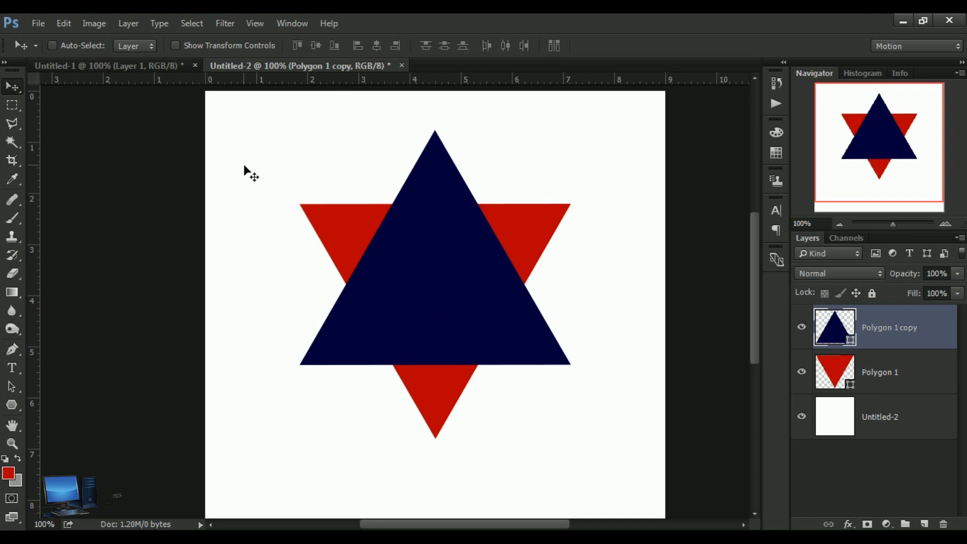
Step: Place horizontal guides at the blue triangle's apex, at about 4 in, and below the red tip at about 7.25 in
{"action": "left_click_drag", "start_coordinate": [332, 84], "coordinate": [340, 130]}
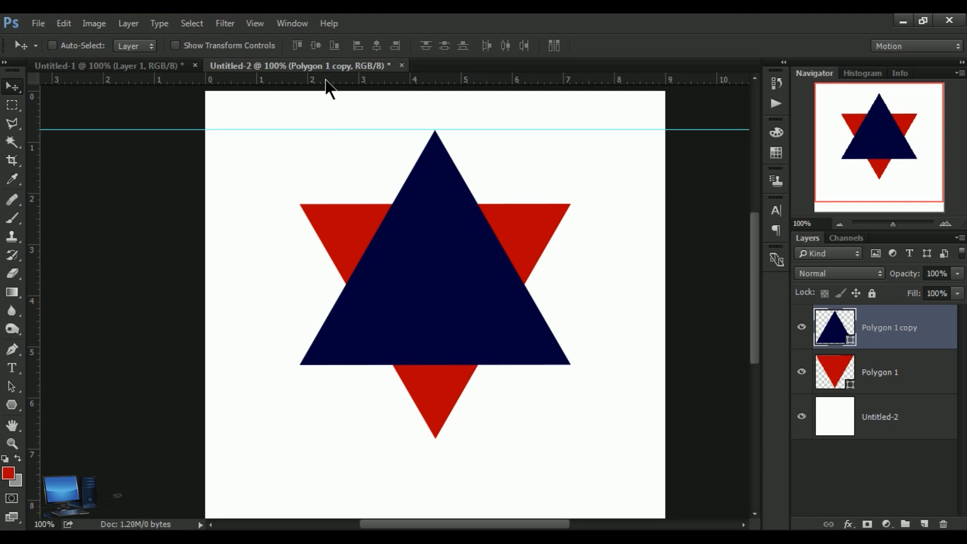
{"action": "left_click_drag", "start_coordinate": [325, 82], "coordinate": [360, 299]}
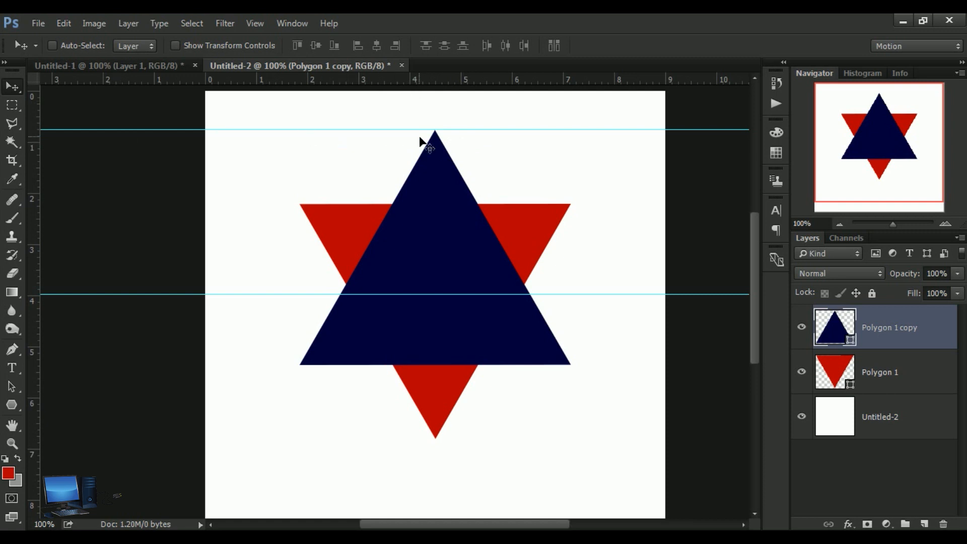
{"action": "left_click_drag", "start_coordinate": [424, 136], "coordinate": [425, 135]}
{"action": "left_click_drag", "start_coordinate": [376, 81], "coordinate": [385, 414]}
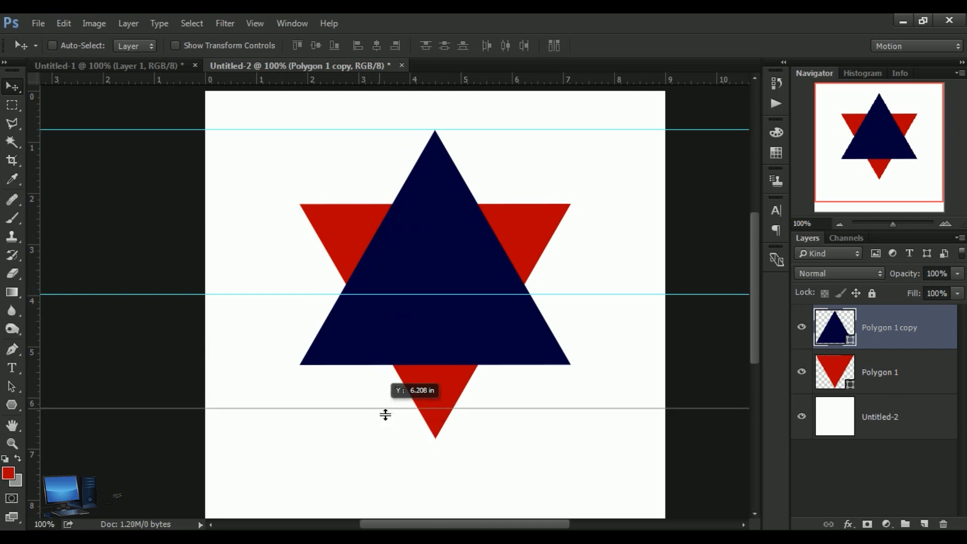
{"action": "left_click_drag", "start_coordinate": [385, 414], "coordinate": [391, 467]}
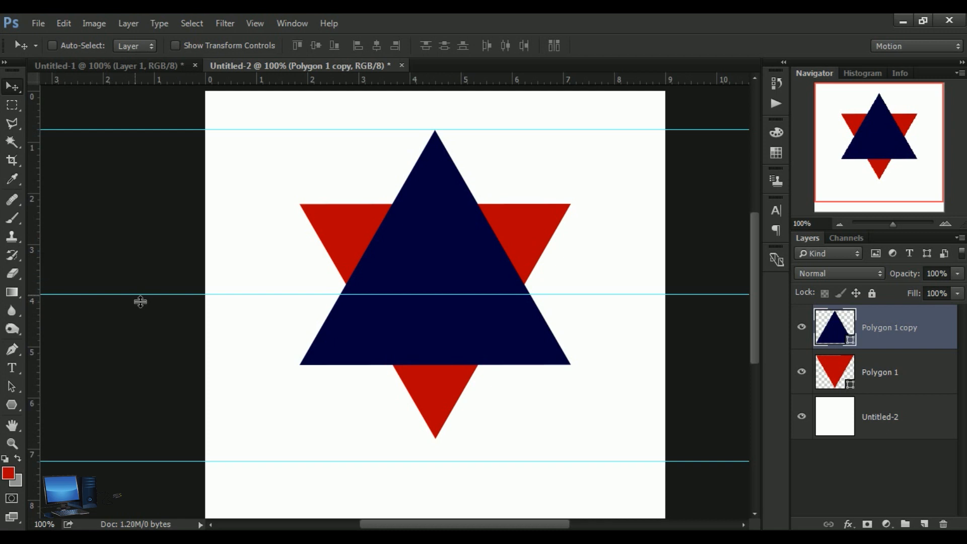
{"action": "left_click_drag", "start_coordinate": [140, 300], "coordinate": [139, 302]}
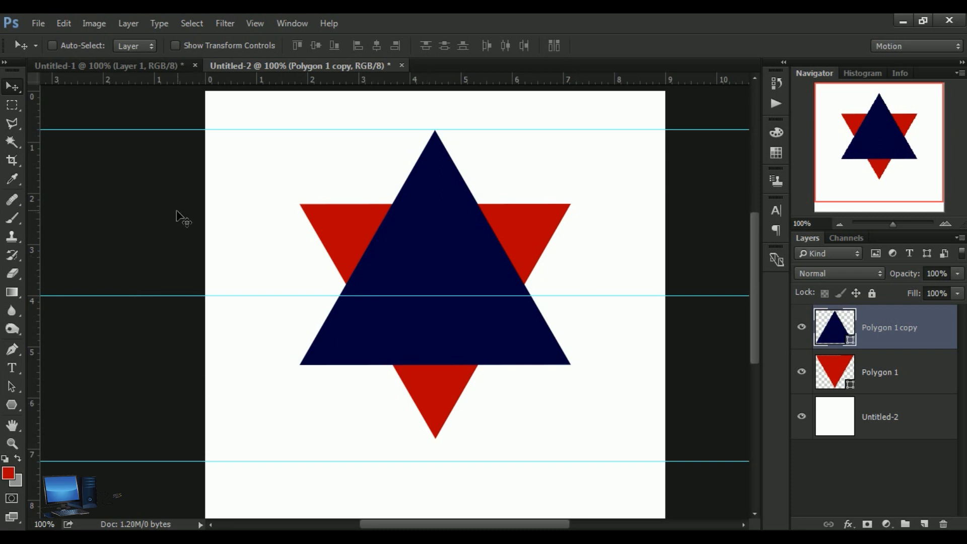
Step: Add vertical guides through the star's centre and just outside its side points, at about 4.5, 7.3 and 1.7 in
{"action": "left_click_drag", "start_coordinate": [39, 232], "coordinate": [447, 240]}
{"action": "left_click_drag", "start_coordinate": [35, 344], "coordinate": [583, 356]}
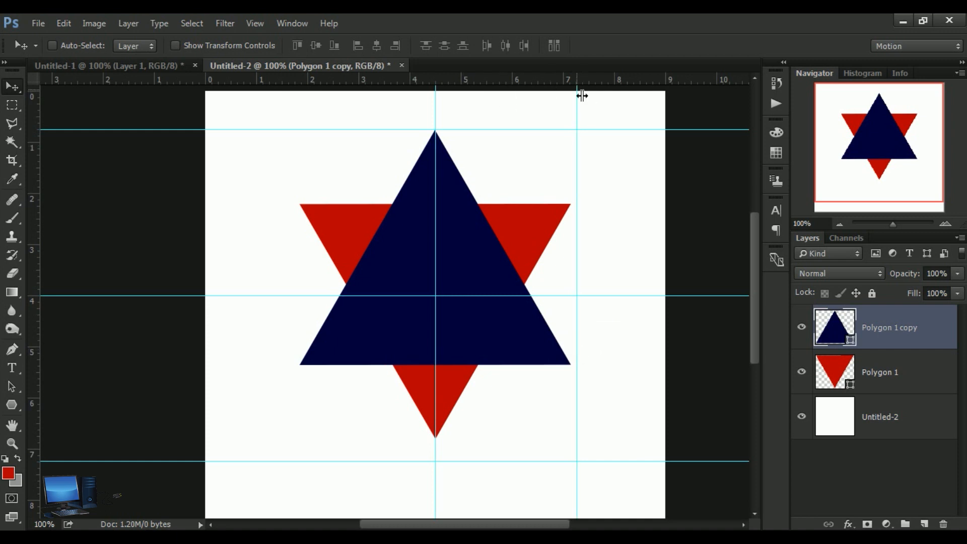
{"action": "left_click_drag", "start_coordinate": [37, 322], "coordinate": [294, 319]}
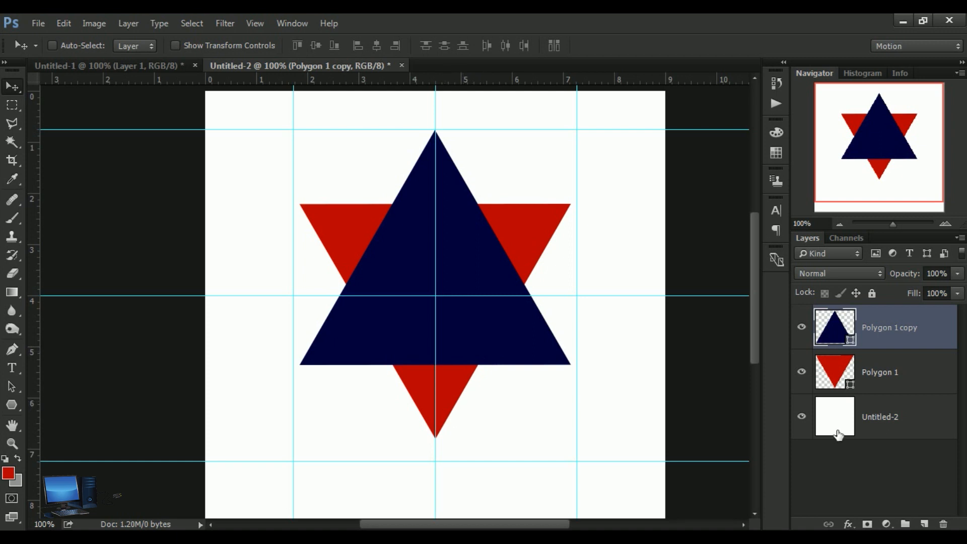
Step: Nudge the red Polygon 1 triangle about 0.1 in further down to balance the star's points
{"action": "left_click", "coordinate": [840, 368]}
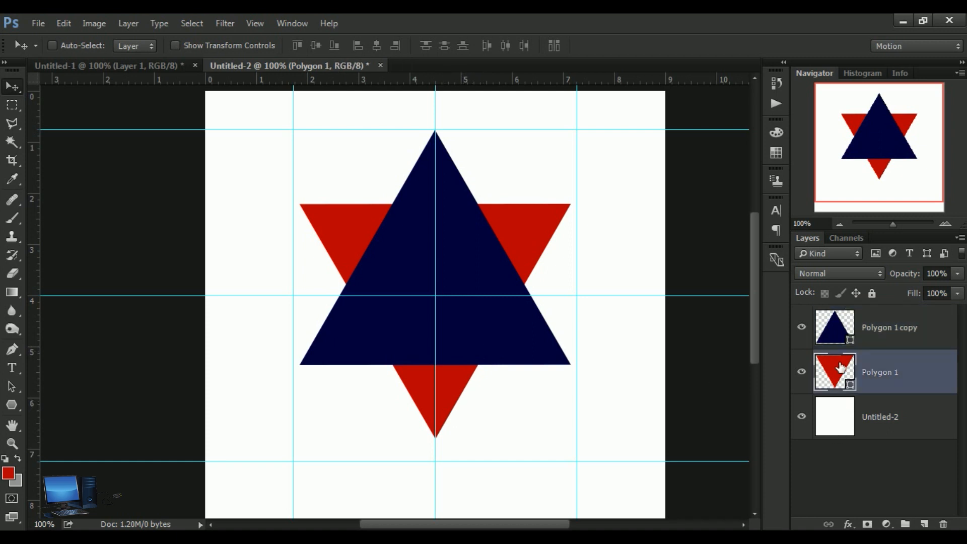
{"action": "key", "text": "Down"}
{"action": "key", "text": "Down"}
{"action": "key", "text": "Down"}
{"action": "key", "text": "Down"}
{"action": "key", "text": "Down"}
{"action": "key", "text": "Down"}
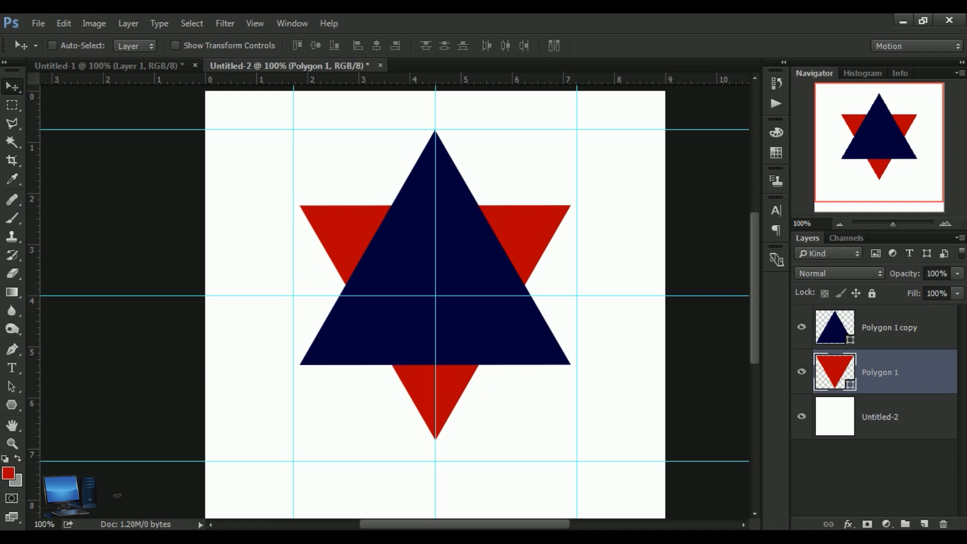
{"action": "key", "text": "Down"}
{"action": "key", "text": "Down"}
{"action": "key", "text": "Down"}
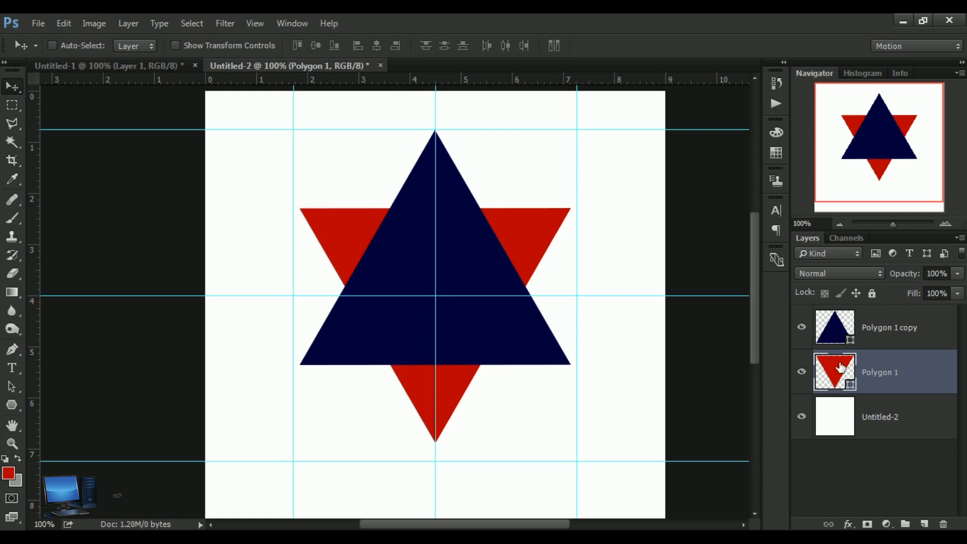
{"action": "key", "text": "Down"}
{"action": "key", "text": "Down"}
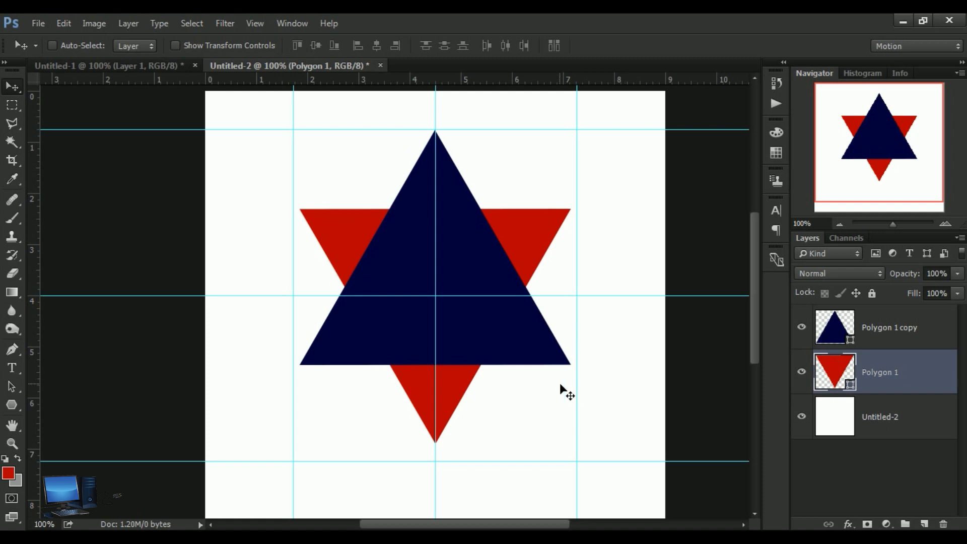
Step: Realign the middle guide with the side edge crossings, the lowest with the red tip, and the outer vertical guides with the star's side points
{"action": "left_click_drag", "start_coordinate": [318, 299], "coordinate": [318, 286]}
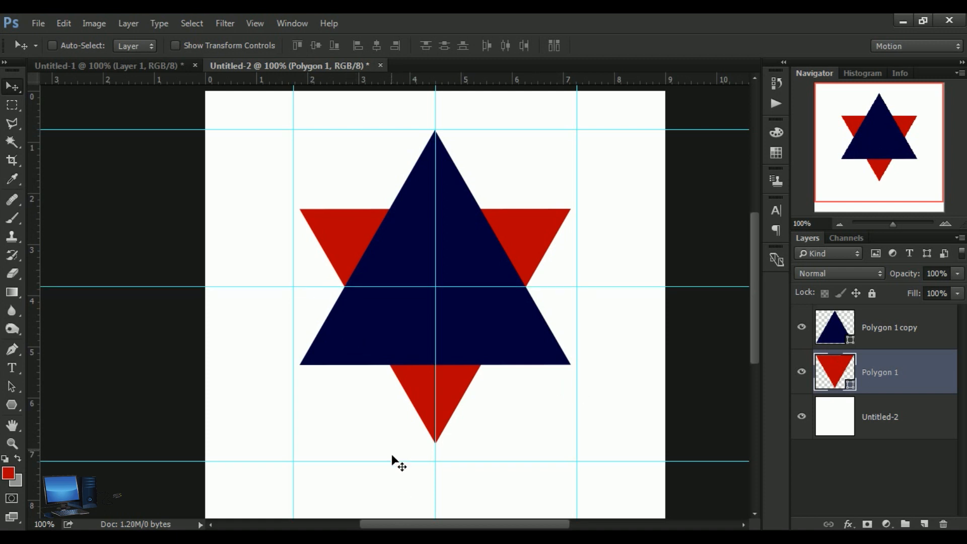
{"action": "left_click_drag", "start_coordinate": [397, 461], "coordinate": [397, 443]}
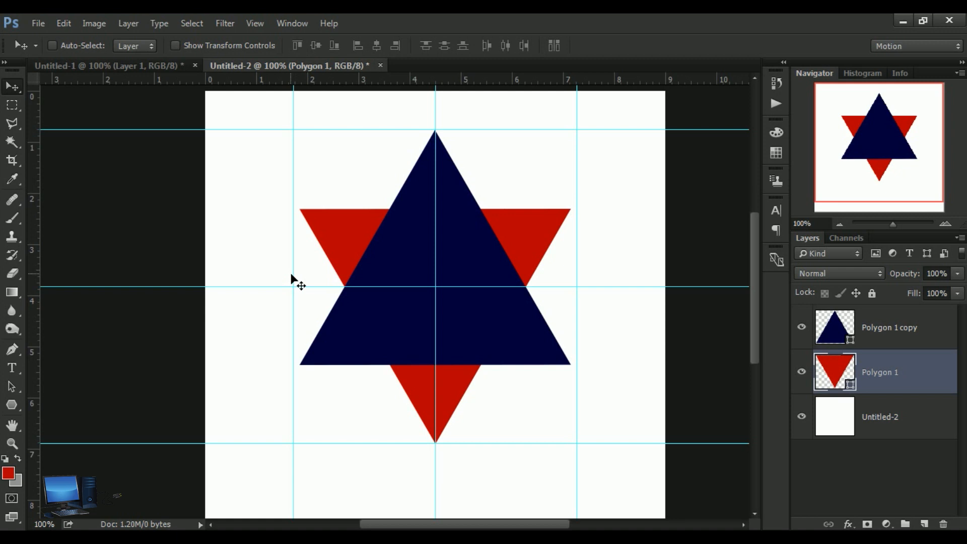
{"action": "left_click_drag", "start_coordinate": [303, 279], "coordinate": [307, 280]}
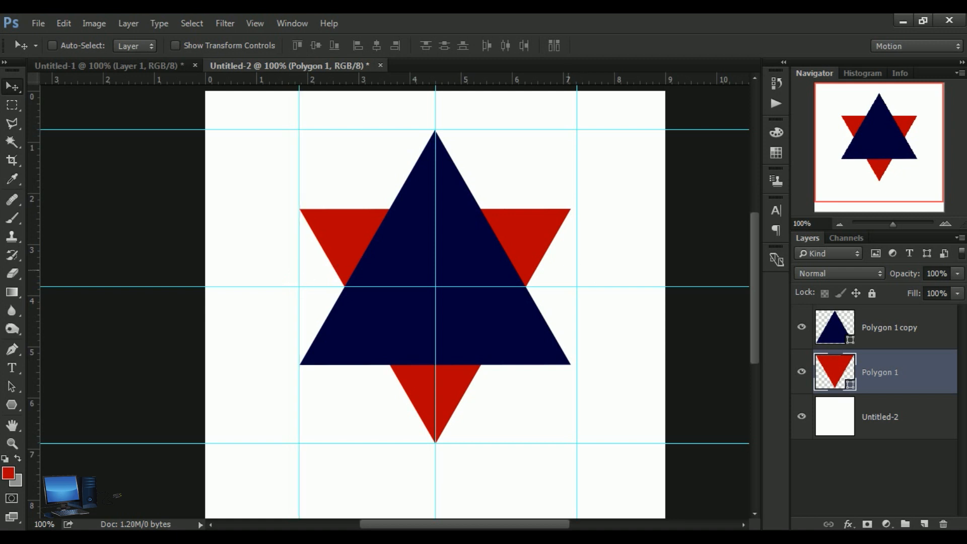
{"action": "left_click_drag", "start_coordinate": [578, 277], "coordinate": [571, 277]}
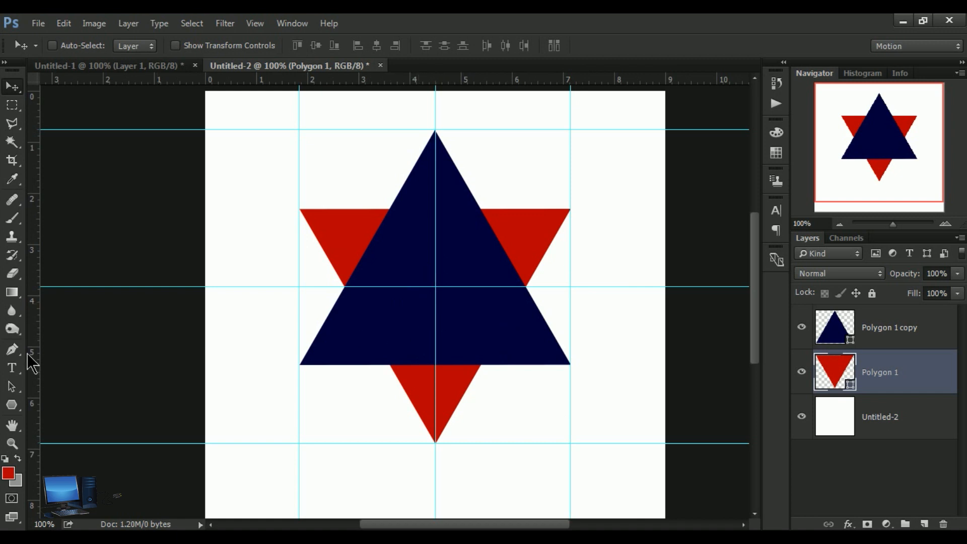
Step: Choose the Pen tool in Path mode and add a new empty layer above both triangles
{"action": "left_click", "coordinate": [11, 353]}
{"action": "left_click", "coordinate": [11, 353]}
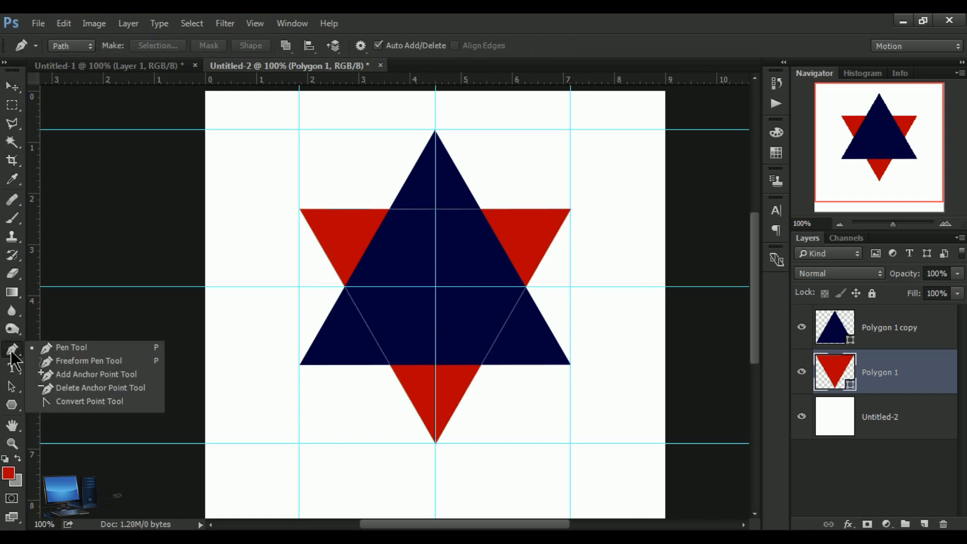
{"action": "left_click", "coordinate": [70, 347]}
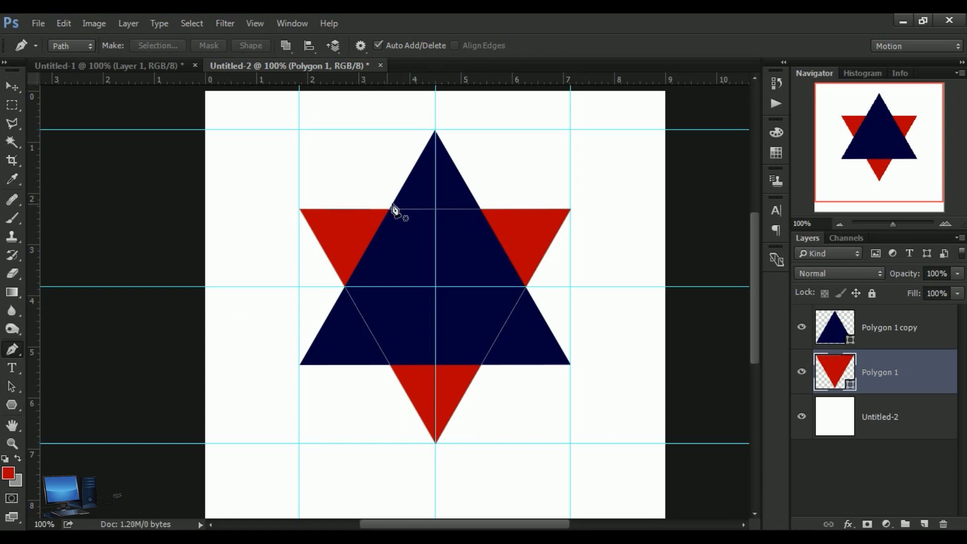
{"action": "left_click", "coordinate": [925, 524]}
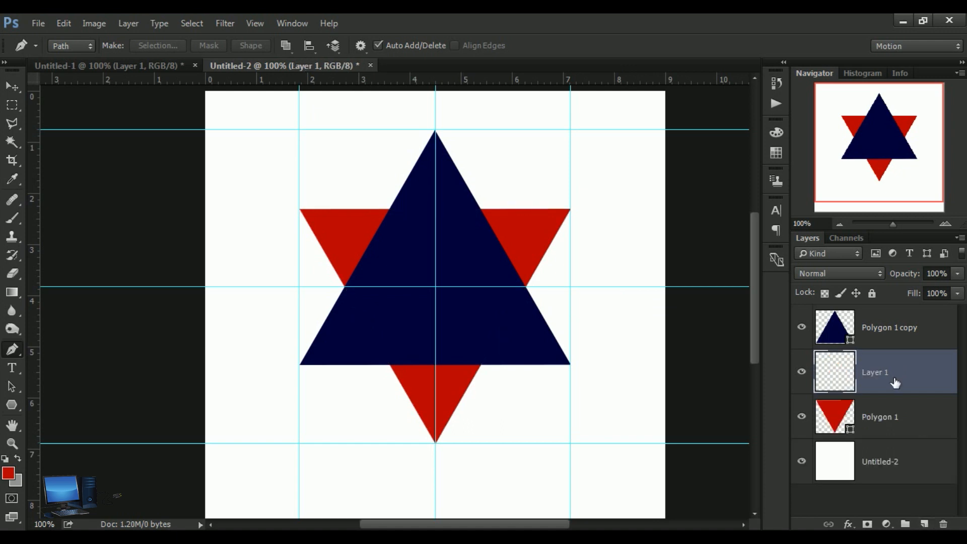
{"action": "left_click_drag", "start_coordinate": [896, 381], "coordinate": [889, 333]}
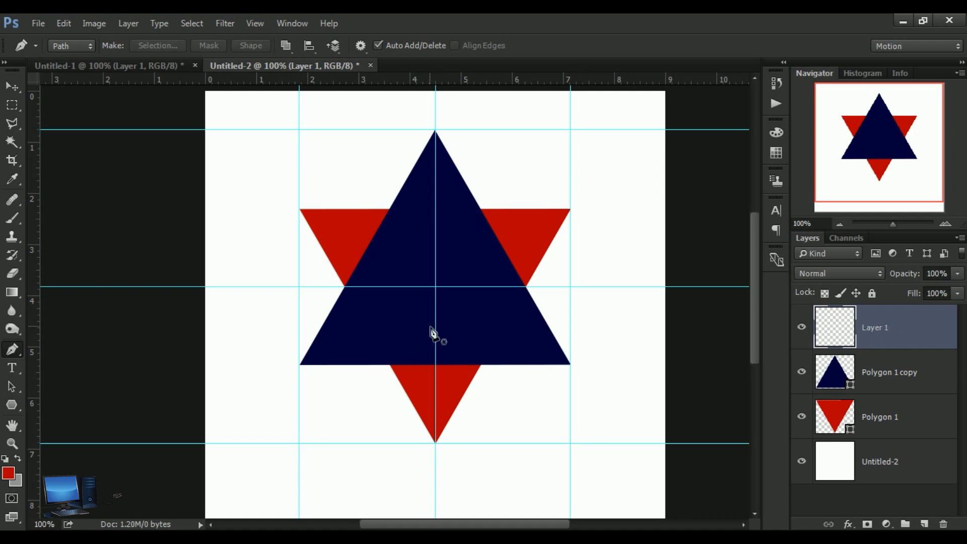
{"action": "left_click", "coordinate": [89, 45]}
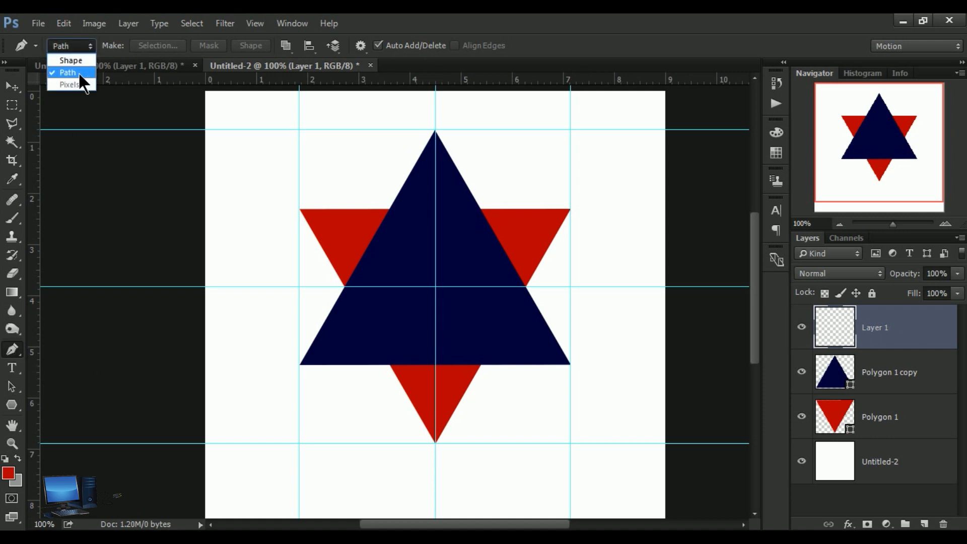
{"action": "left_click", "coordinate": [80, 73]}
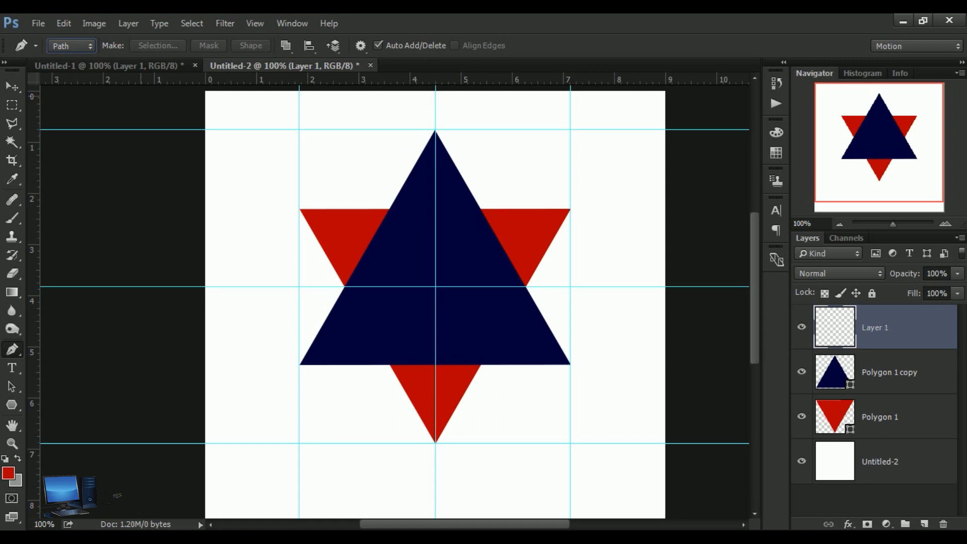
Step: Draw a closed five-point path from the upper-left edge crossing through the blue triangle's interior, to its right edge, up to the apex and back
{"action": "left_click", "coordinate": [390, 208]}
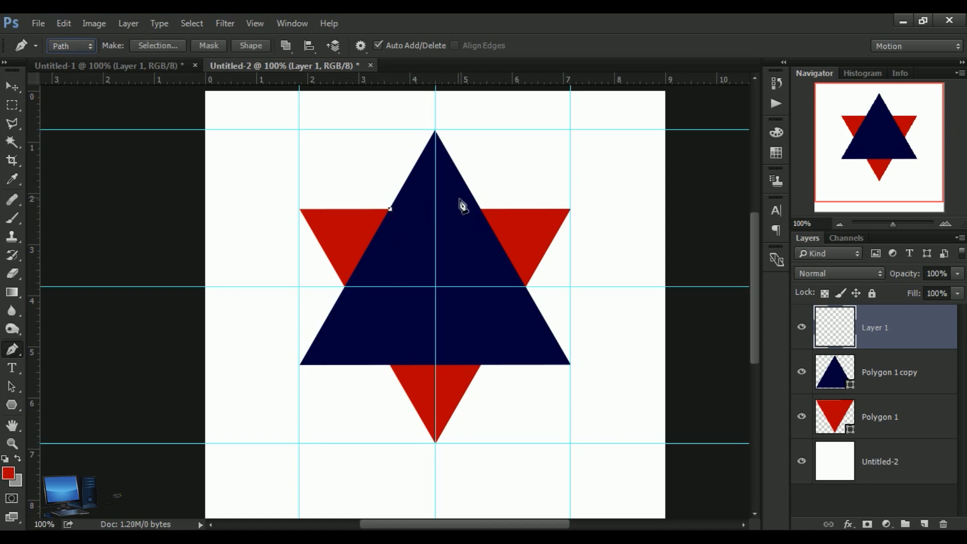
{"action": "left_click", "coordinate": [455, 211]}
{"action": "key", "text": "Up"}
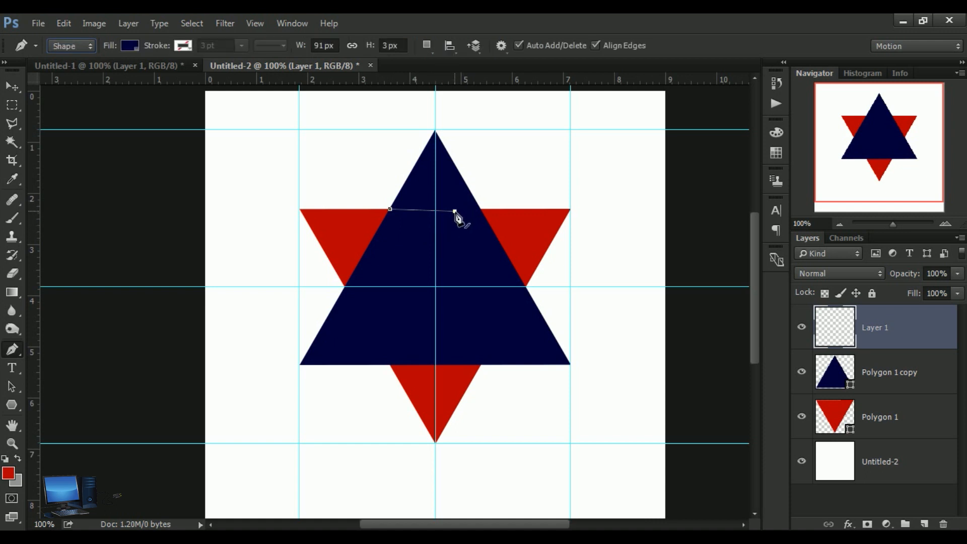
{"action": "left_click", "coordinate": [497, 287]}
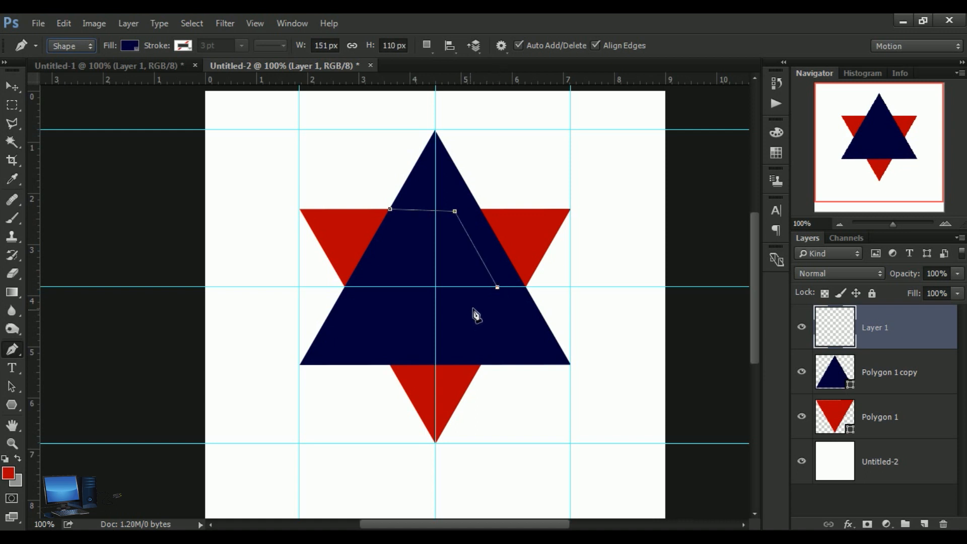
{"action": "left_click", "coordinate": [513, 265]}
{"action": "left_click", "coordinate": [436, 131]}
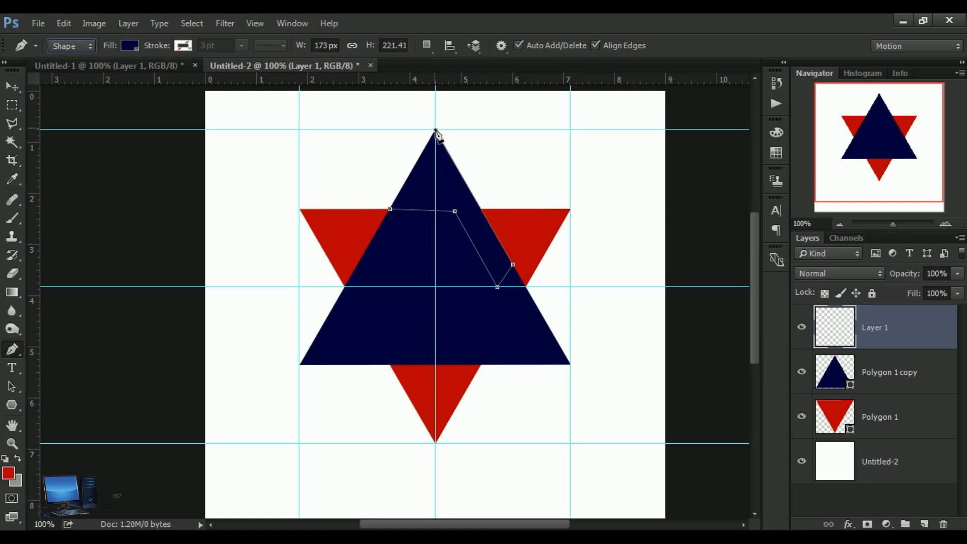
{"action": "left_click", "coordinate": [391, 210]}
Step: Nudge the path's inner upper anchor point up and left to level the band's horizontal edge, and fine-tune the right-edge anchor
{"action": "left_click", "coordinate": [13, 387]}
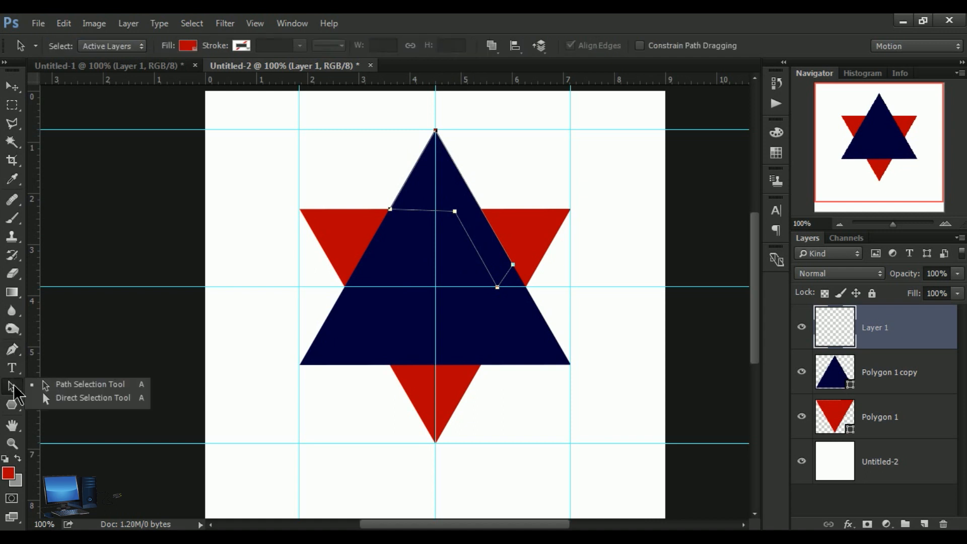
{"action": "left_click", "coordinate": [87, 398]}
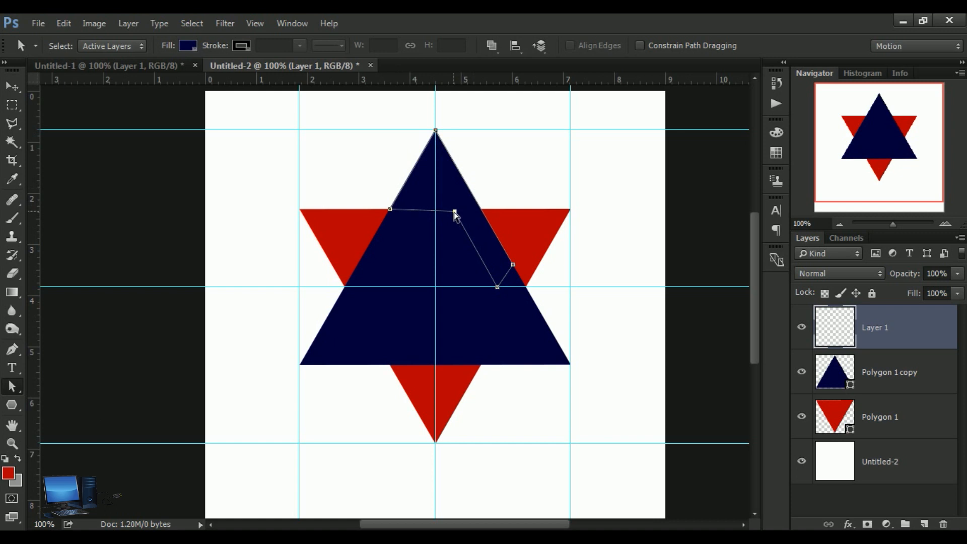
{"action": "key", "text": "Up"}
{"action": "key", "text": "Left"}
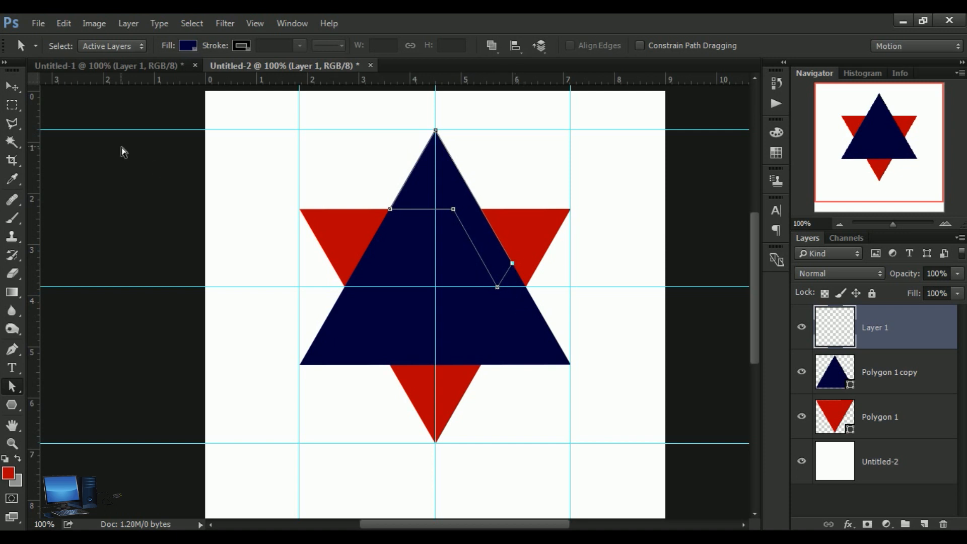
Step: Select the whole five-point path, copy it and paste a duplicate in place
{"action": "left_click", "coordinate": [10, 387]}
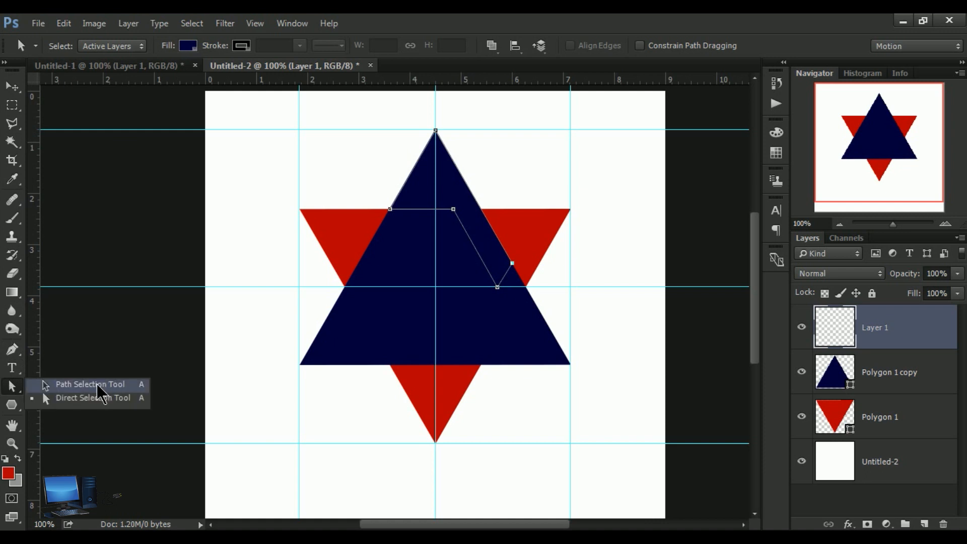
{"action": "left_click", "coordinate": [93, 398]}
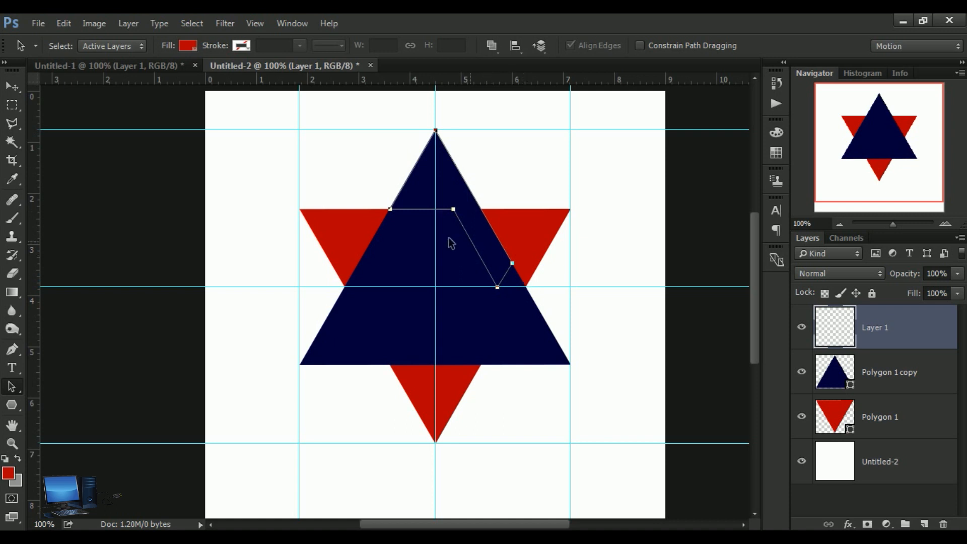
{"action": "left_click", "coordinate": [59, 28]}
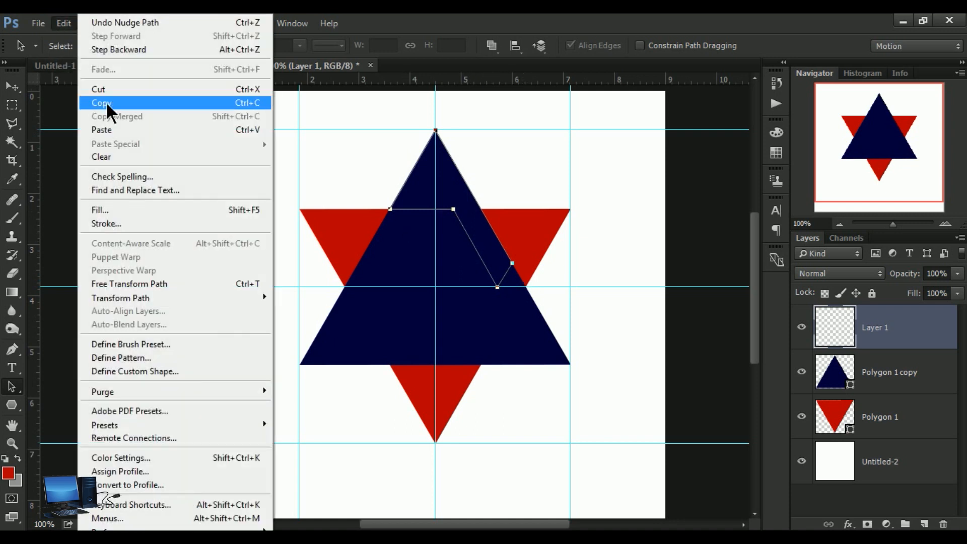
{"action": "left_click", "coordinate": [106, 103]}
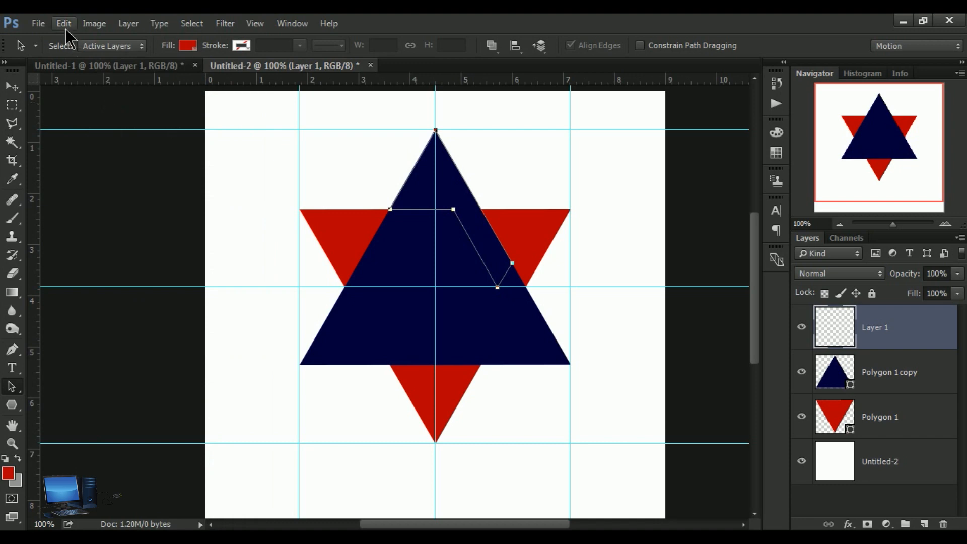
{"action": "left_click", "coordinate": [65, 29]}
{"action": "left_click", "coordinate": [110, 130]}
Step: Rotate the duplicate path about 120° and fit its tip to the blue triangle's lower-right corner, applying the transform
{"action": "left_click", "coordinate": [60, 25]}
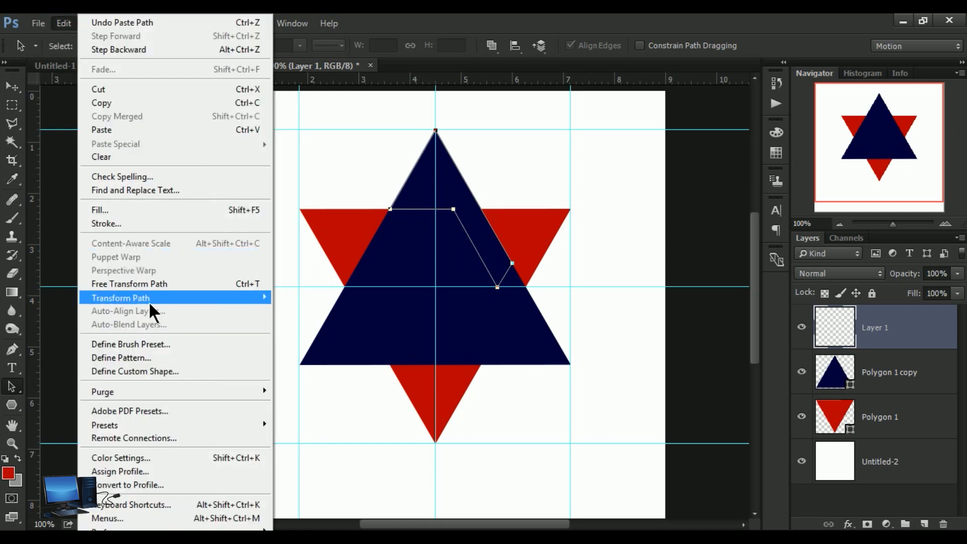
{"action": "left_click", "coordinate": [158, 284]}
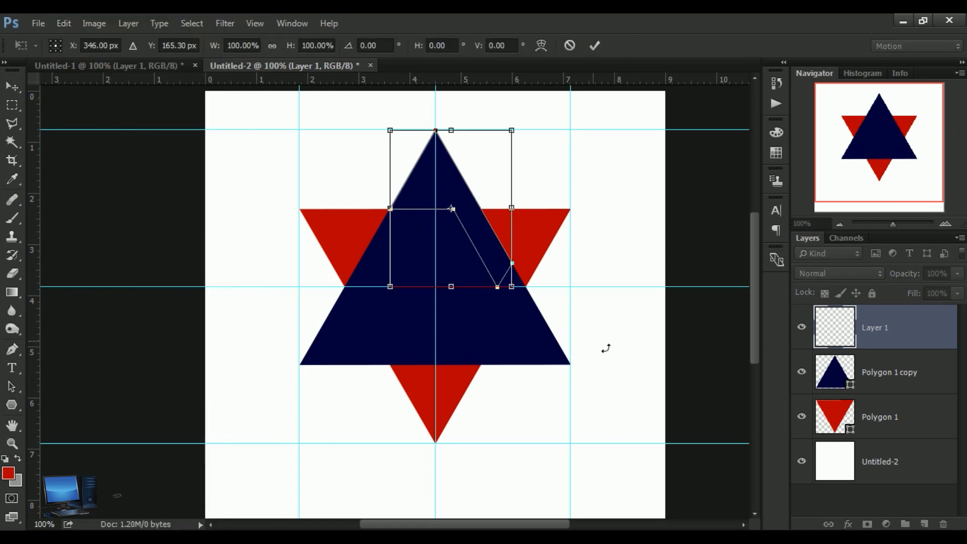
{"action": "left_click_drag", "start_coordinate": [563, 315], "coordinate": [315, 265]}
{"action": "left_click_drag", "start_coordinate": [470, 205], "coordinate": [513, 342]}
{"action": "left_click_drag", "start_coordinate": [592, 408], "coordinate": [598, 419]}
{"action": "left_click_drag", "start_coordinate": [530, 355], "coordinate": [528, 344]}
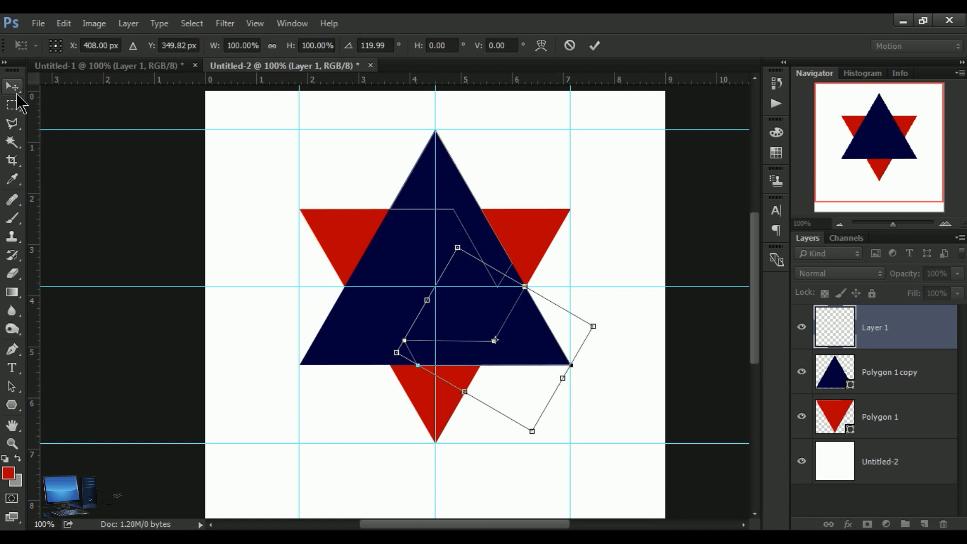
{"action": "left_click", "coordinate": [13, 90]}
{"action": "left_click", "coordinate": [427, 224]}
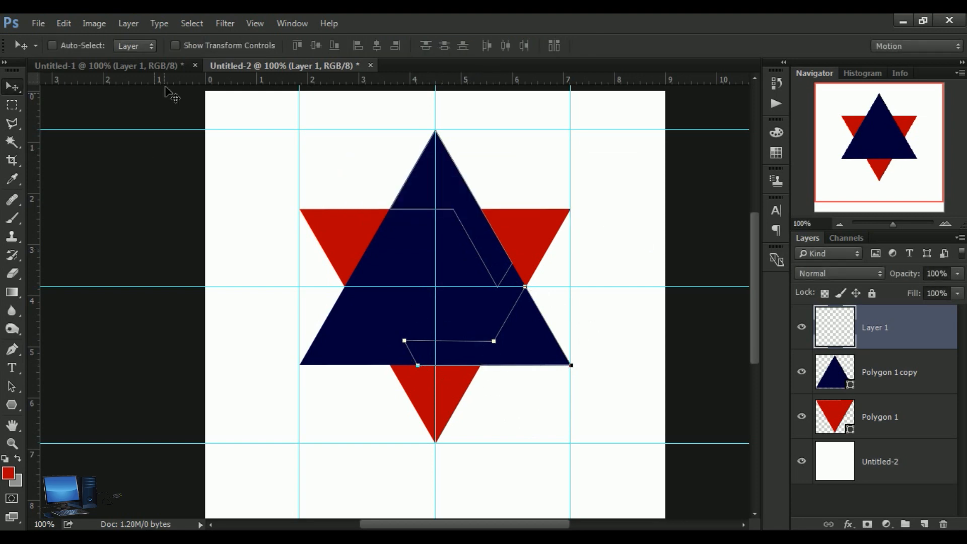
Step: Paste another copy of the path and rotate it to about -120.3° over the blue triangle's lower-left part
{"action": "left_click", "coordinate": [66, 29]}
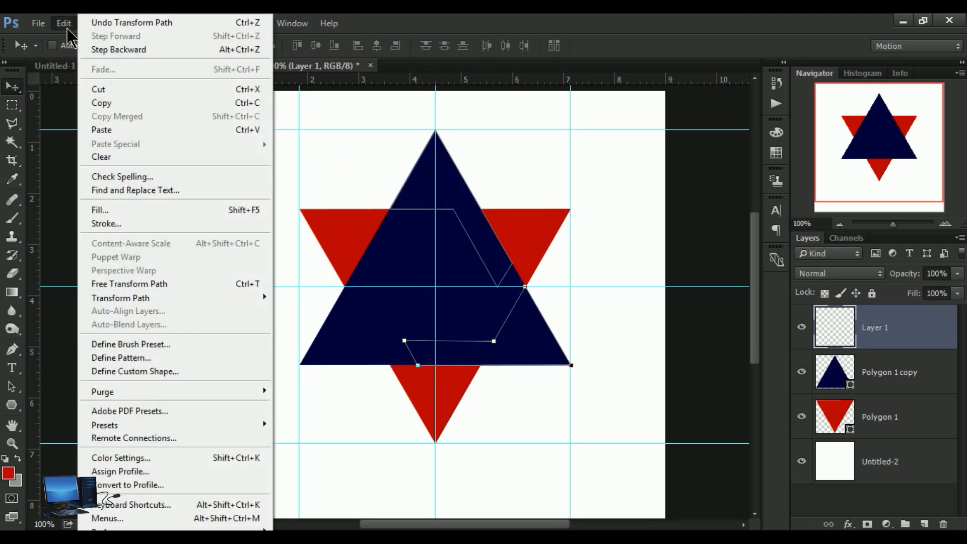
{"action": "left_click", "coordinate": [113, 130]}
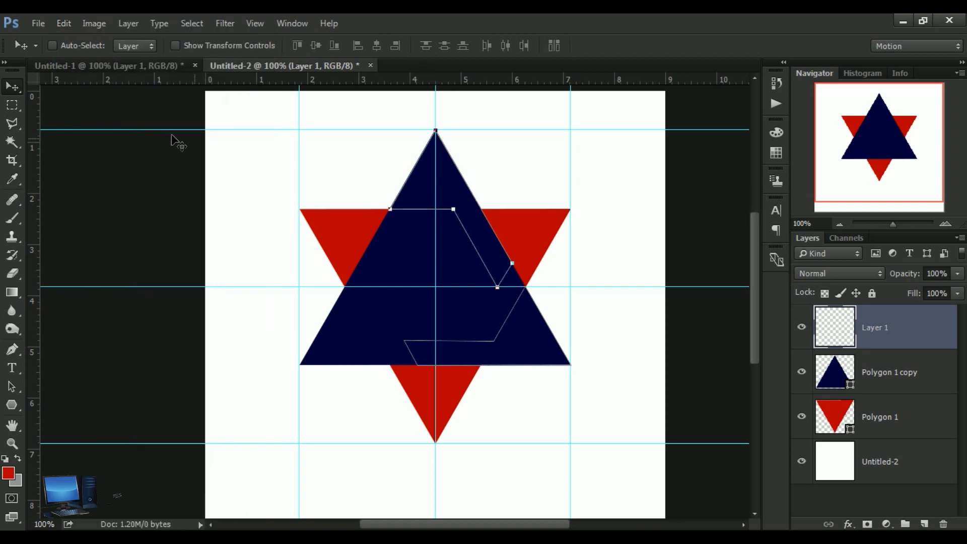
{"action": "left_click", "coordinate": [64, 24]}
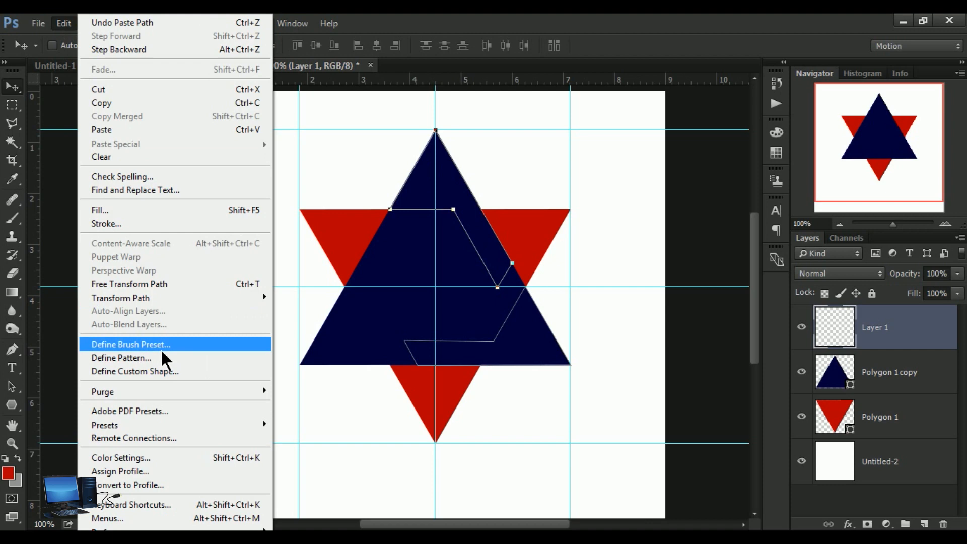
{"action": "left_click", "coordinate": [165, 283]}
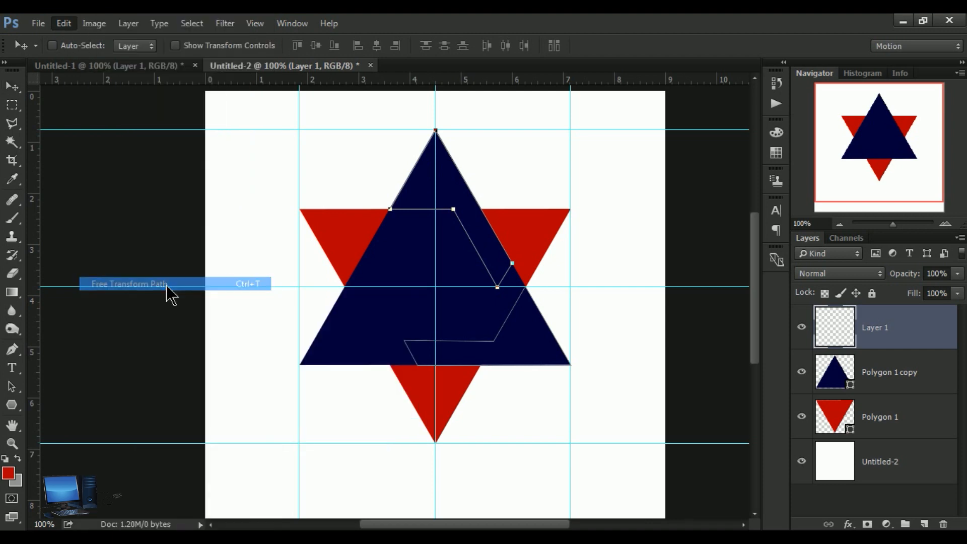
{"action": "left_click_drag", "start_coordinate": [609, 278], "coordinate": [439, 126]}
{"action": "left_click_drag", "start_coordinate": [503, 204], "coordinate": [411, 301]}
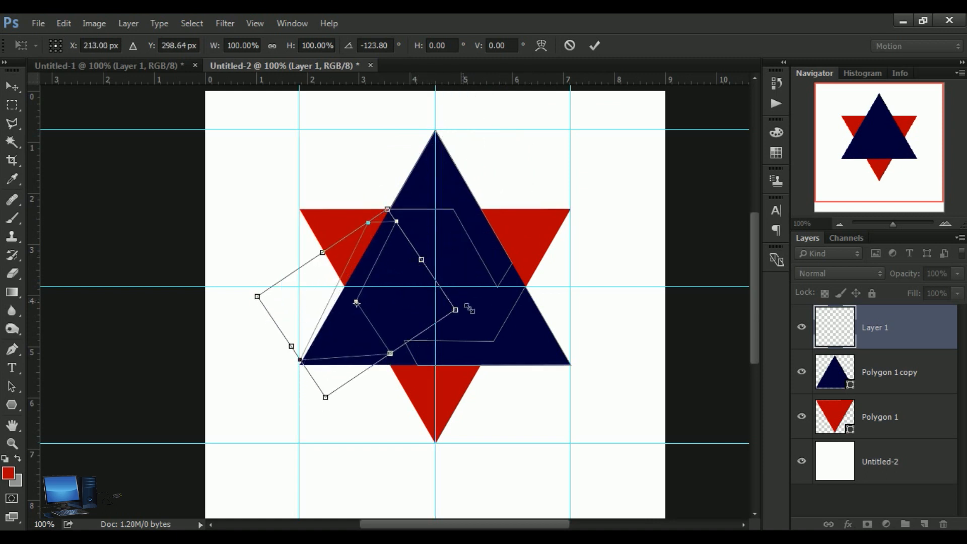
{"action": "left_click_drag", "start_coordinate": [478, 306], "coordinate": [480, 315]}
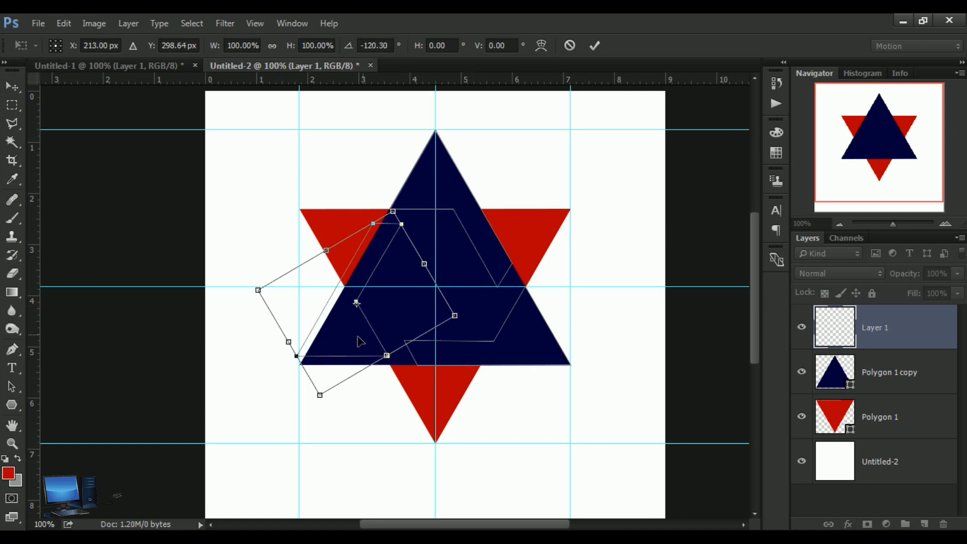
Step: Move the third path so its tip meets the blue triangle's lower-left corner, and apply the transform
{"action": "left_click_drag", "start_coordinate": [351, 343], "coordinate": [355, 353]}
{"action": "key", "text": "Left"}
{"action": "key", "text": "Up"}
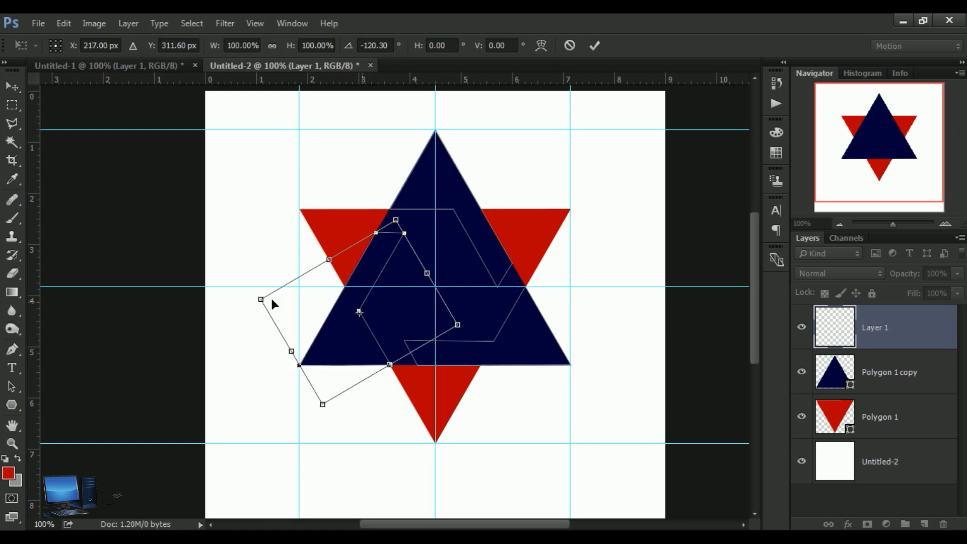
{"action": "left_click", "coordinate": [13, 86]}
{"action": "left_click", "coordinate": [443, 225]}
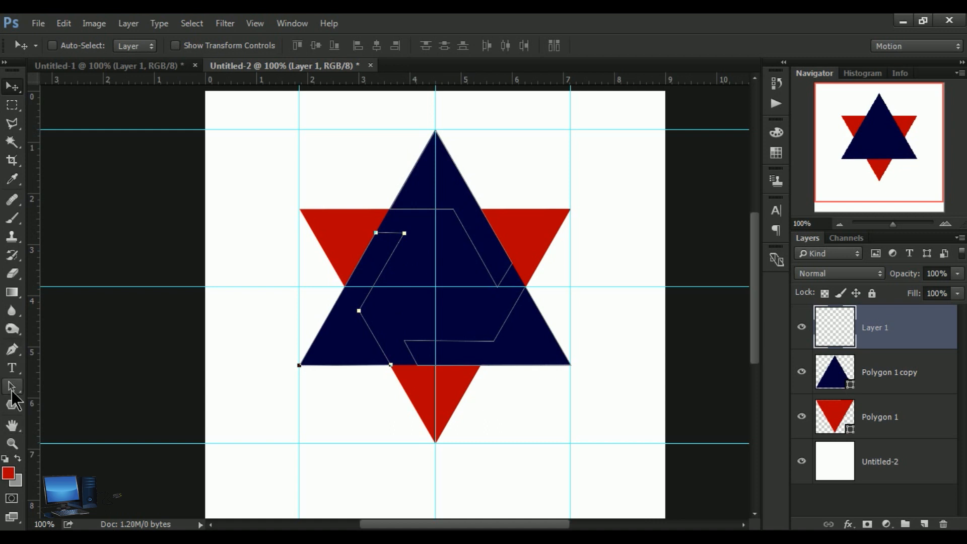
Step: Adjust the third path's upper inner anchor point so the short edge at the band's end is horizontal
{"action": "left_click", "coordinate": [11, 386]}
{"action": "left_click", "coordinate": [74, 398]}
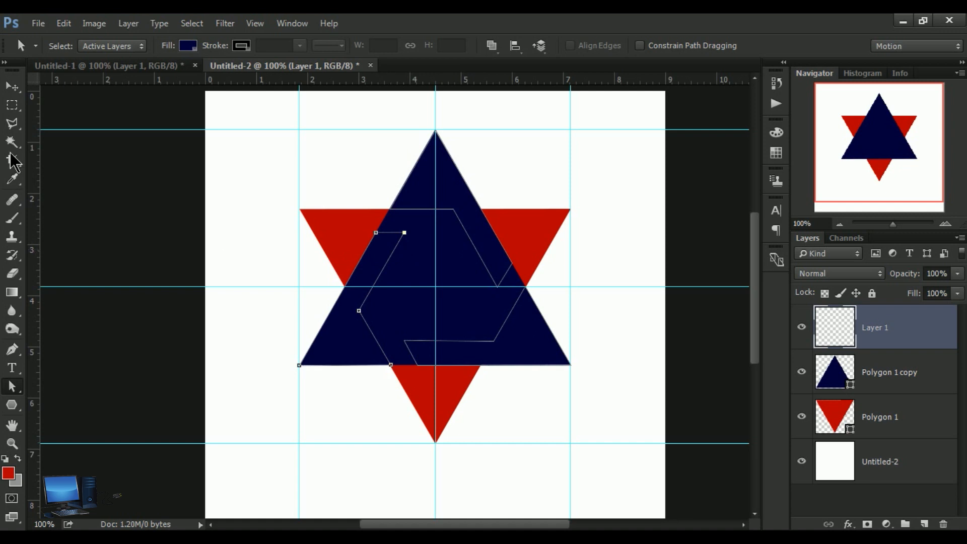
{"action": "left_click", "coordinate": [12, 88]}
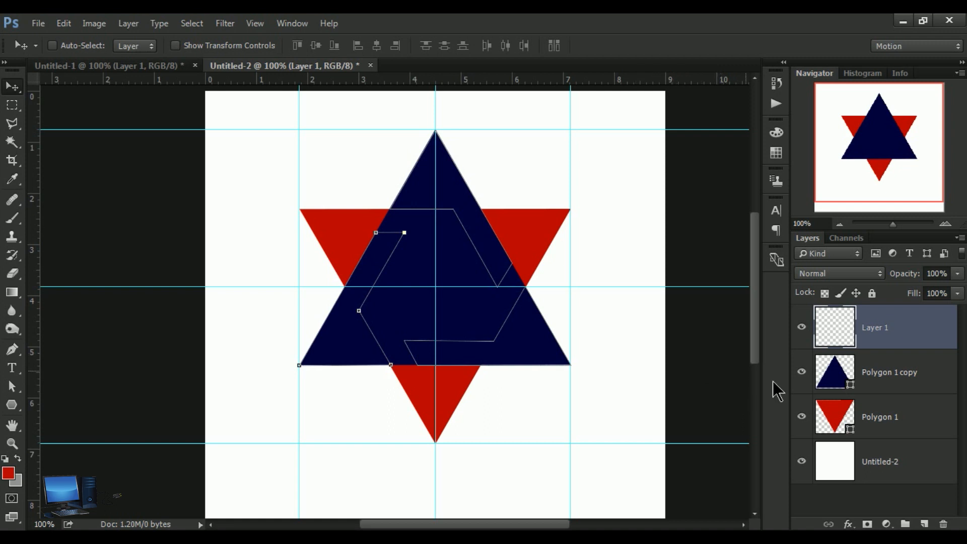
Step: Hide the Polygon 1 copy layer and convert the three paths to a selection
{"action": "left_click", "coordinate": [808, 374]}
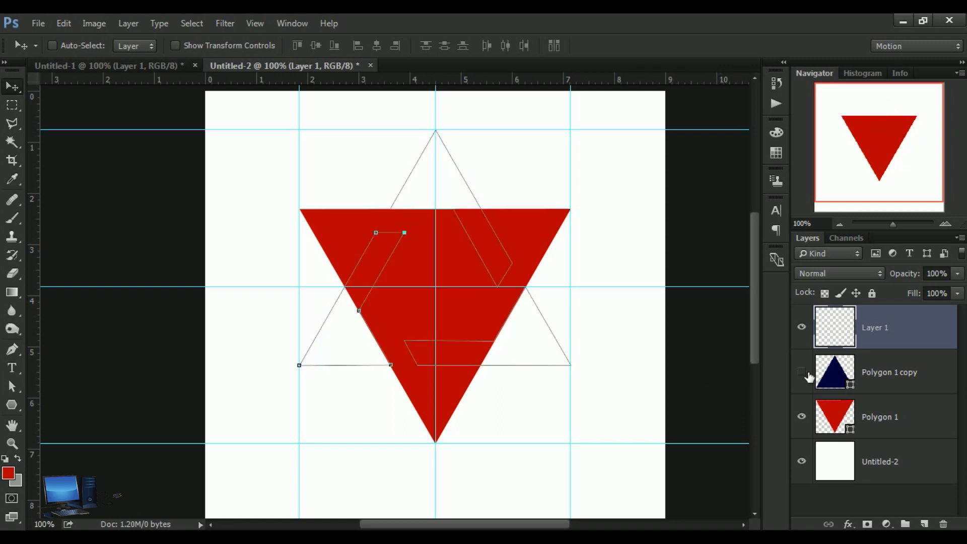
{"action": "left_click", "coordinate": [807, 374]}
{"action": "key", "text": "ctrl+Return"}
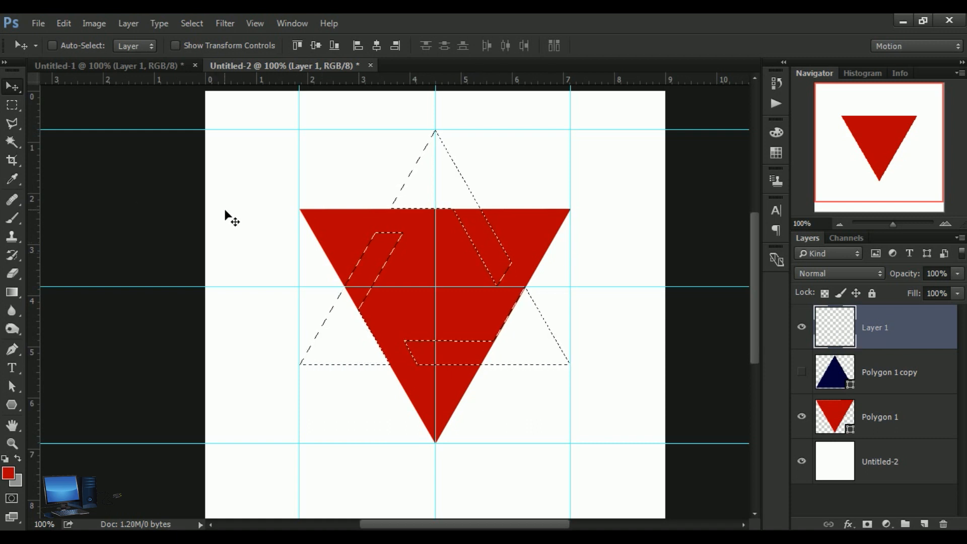
Step: Fill the selection on Layer 1 with dark navy #09012c in Normal mode at 100% opacity
{"action": "left_click", "coordinate": [57, 22]}
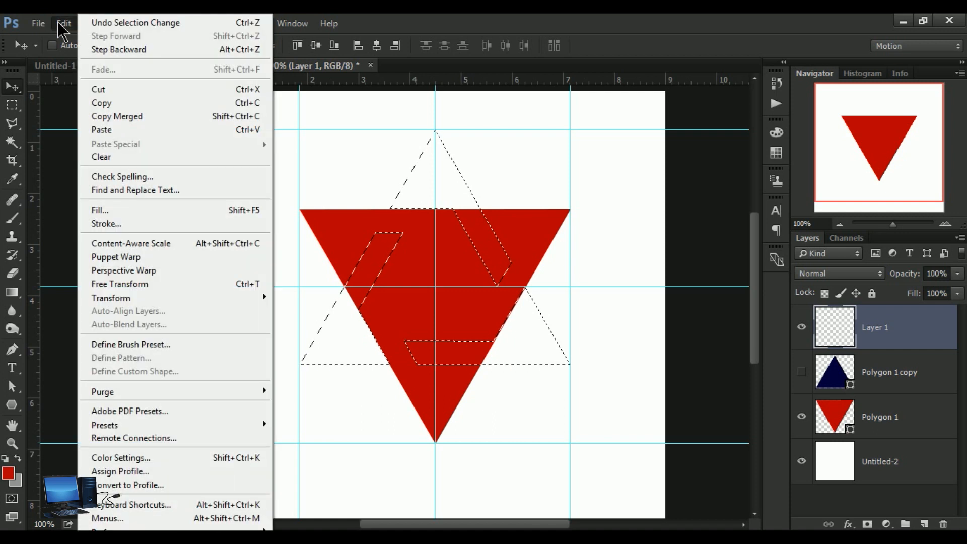
{"action": "left_click", "coordinate": [150, 213]}
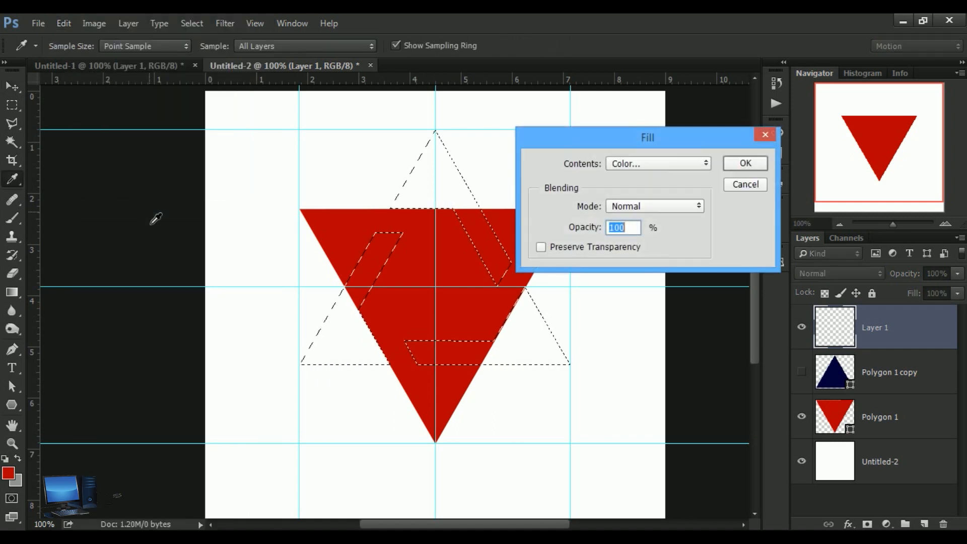
{"action": "left_click_drag", "start_coordinate": [610, 143], "coordinate": [619, 132]}
{"action": "left_click", "coordinate": [715, 150]}
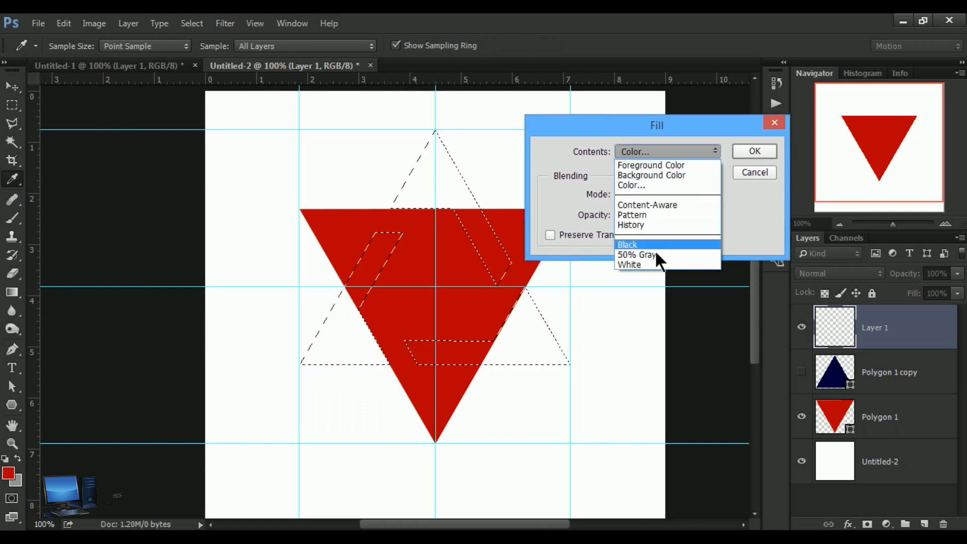
{"action": "left_click", "coordinate": [650, 245]}
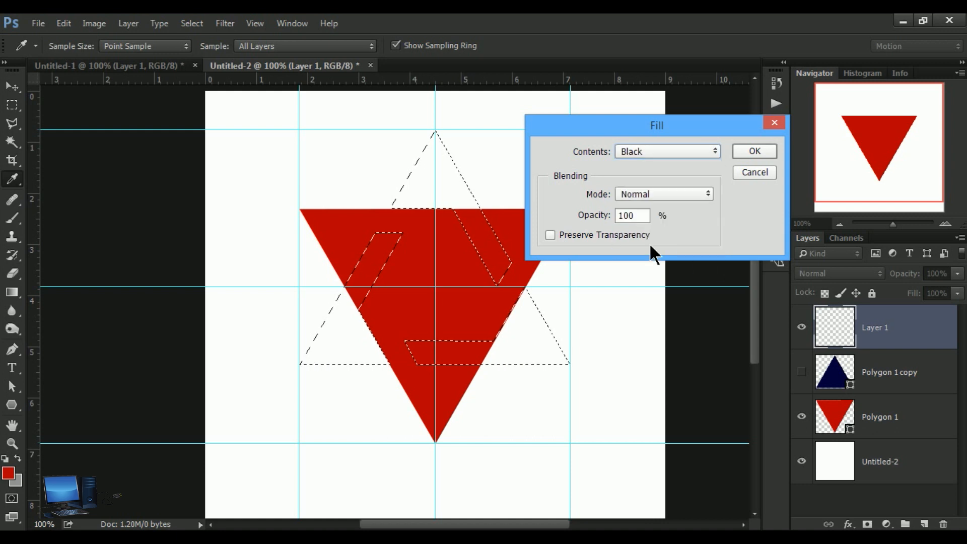
{"action": "left_click", "coordinate": [714, 150]}
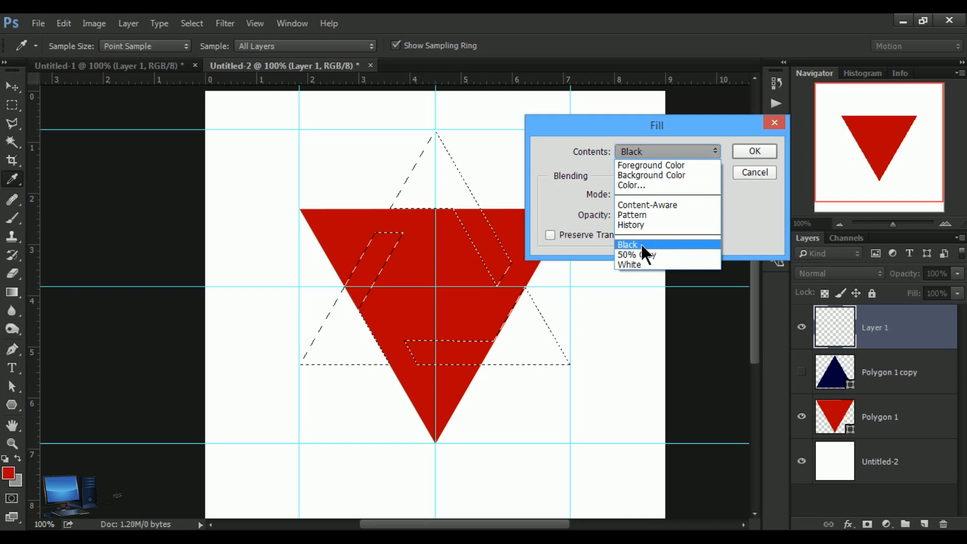
{"action": "left_click", "coordinate": [652, 186]}
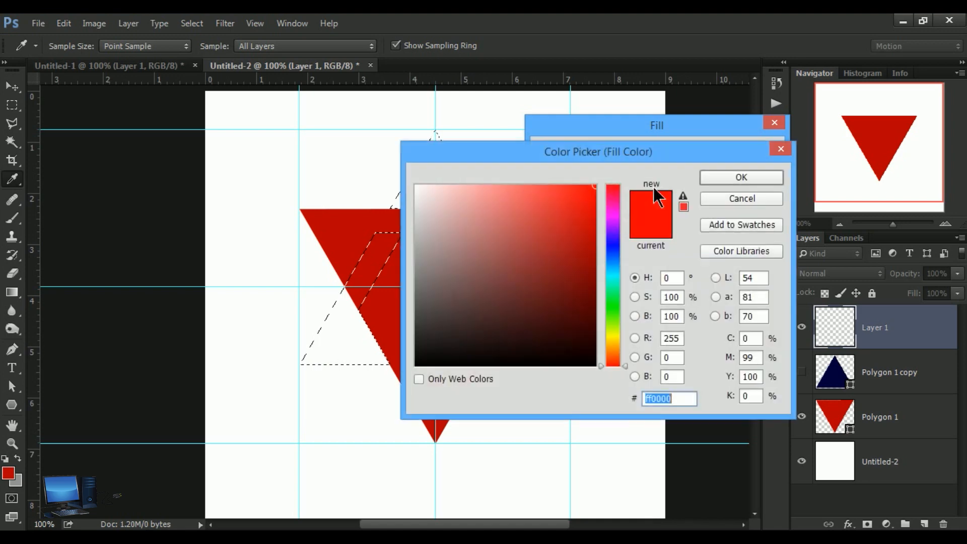
{"action": "left_click", "coordinate": [611, 241]}
{"action": "left_click_drag", "start_coordinate": [597, 312], "coordinate": [601, 343]}
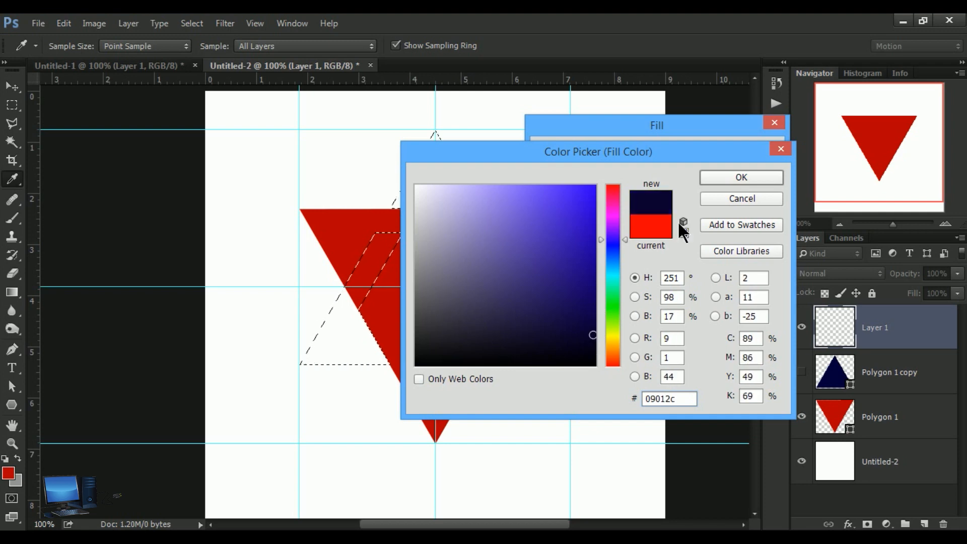
{"action": "left_click", "coordinate": [722, 178]}
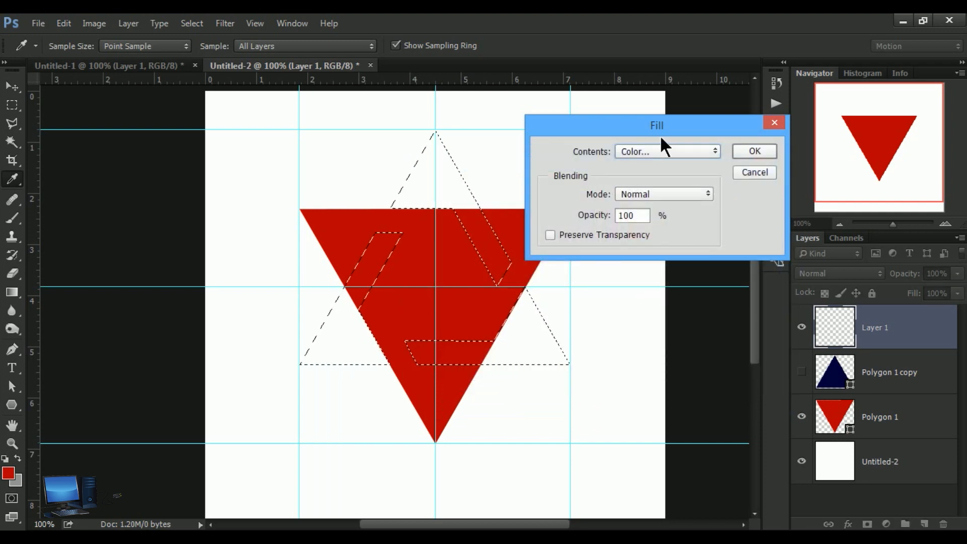
{"action": "left_click", "coordinate": [758, 149]}
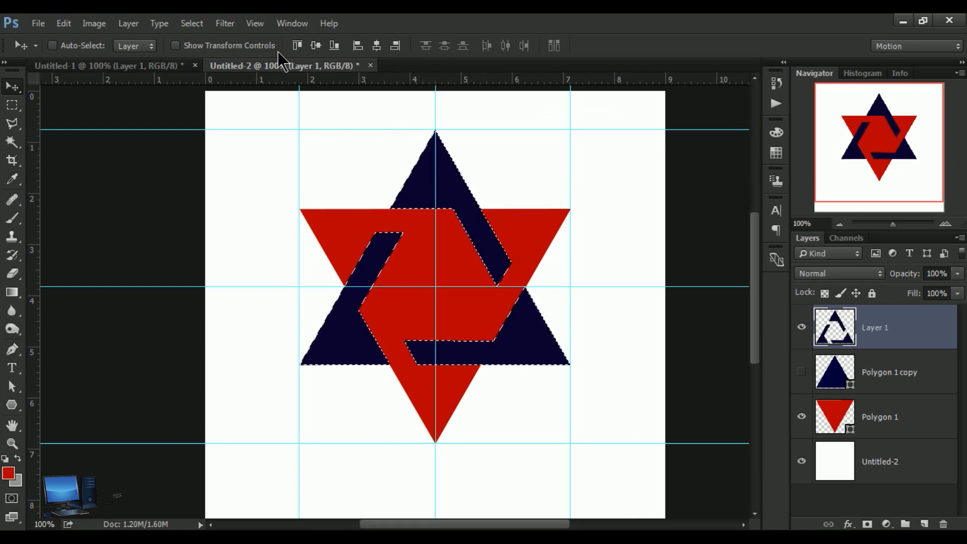
Step: Turn off the display of extras to hide the guides and the selection outline
{"action": "left_click", "coordinate": [286, 25]}
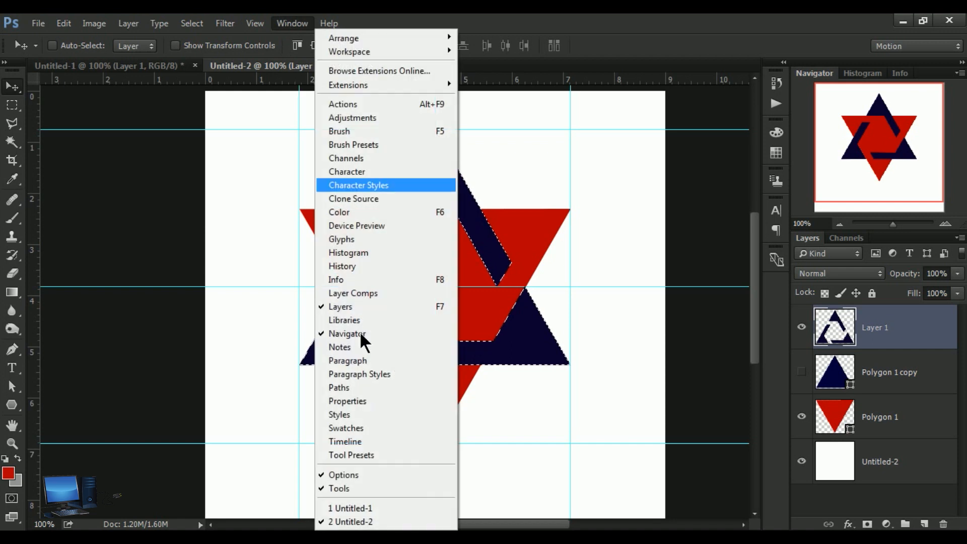
{"action": "mouse_move", "coordinate": [257, 25]}
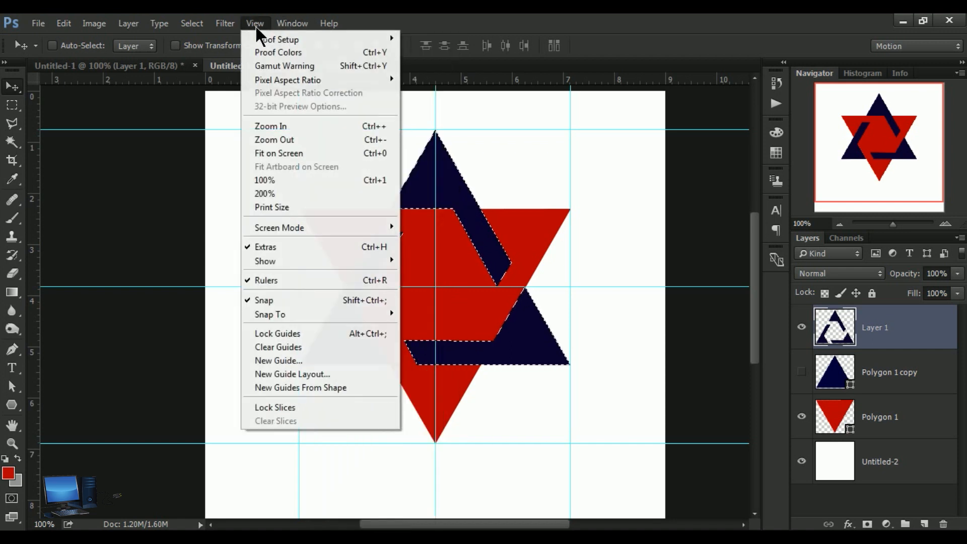
{"action": "left_click", "coordinate": [288, 244]}
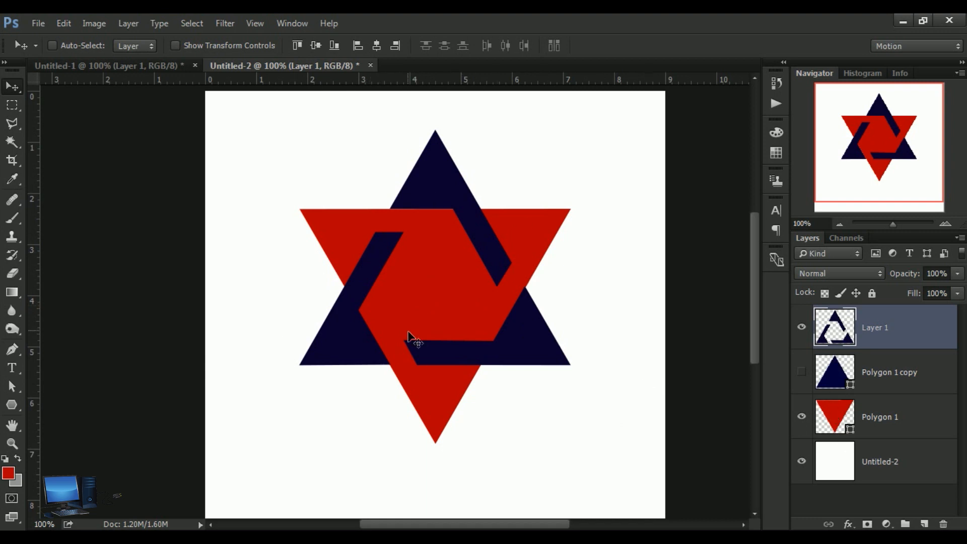
Step: Examine the edges of the interlaced bands up close at 200%, and return to the whole star at 100%
{"action": "left_click", "coordinate": [12, 443]}
{"action": "left_click", "coordinate": [441, 322]}
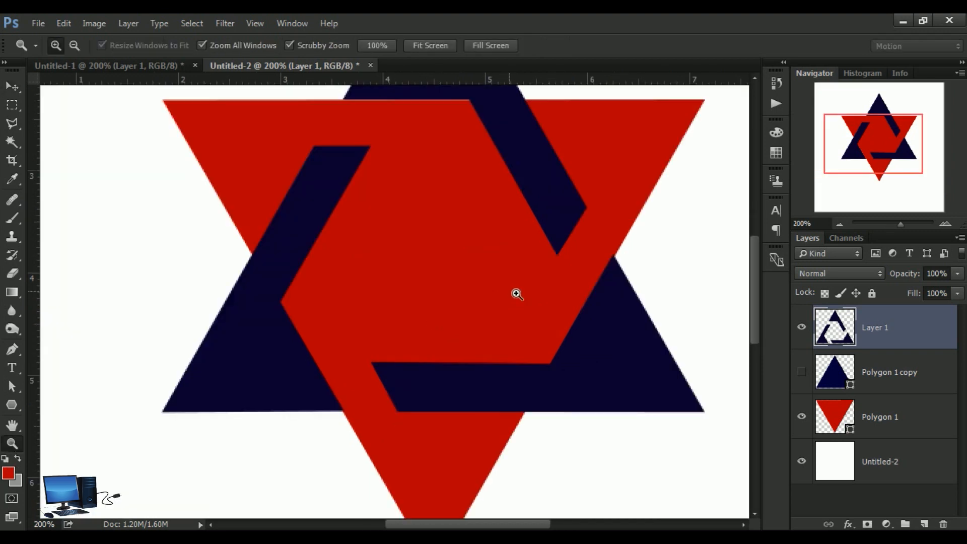
{"action": "mouse_move", "coordinate": [754, 298]}
{"action": "left_mouse_down"}
{"action": "mouse_move", "coordinate": [754, 211]}
{"action": "mouse_move", "coordinate": [762, 314]}
{"action": "left_mouse_up"}
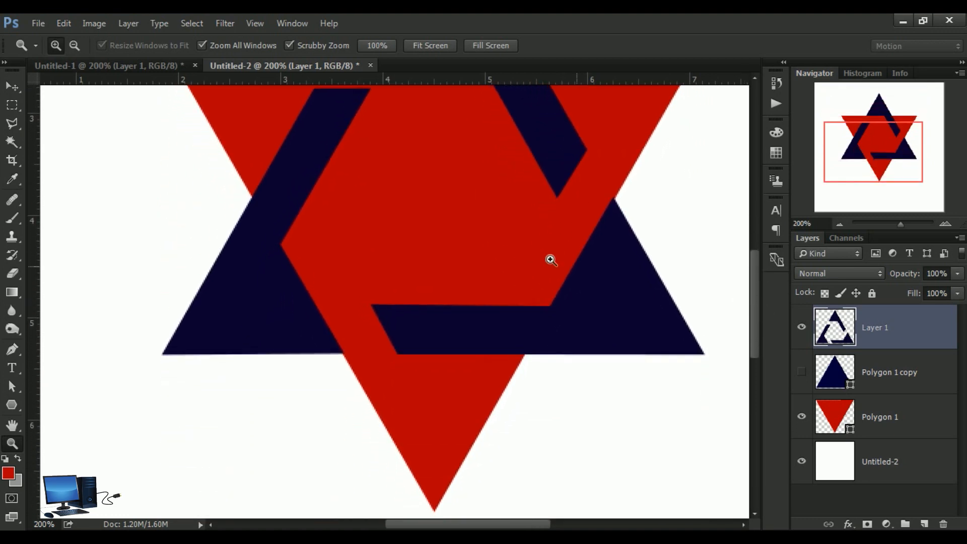
{"action": "left_click", "coordinate": [548, 257], "text": "alt"}
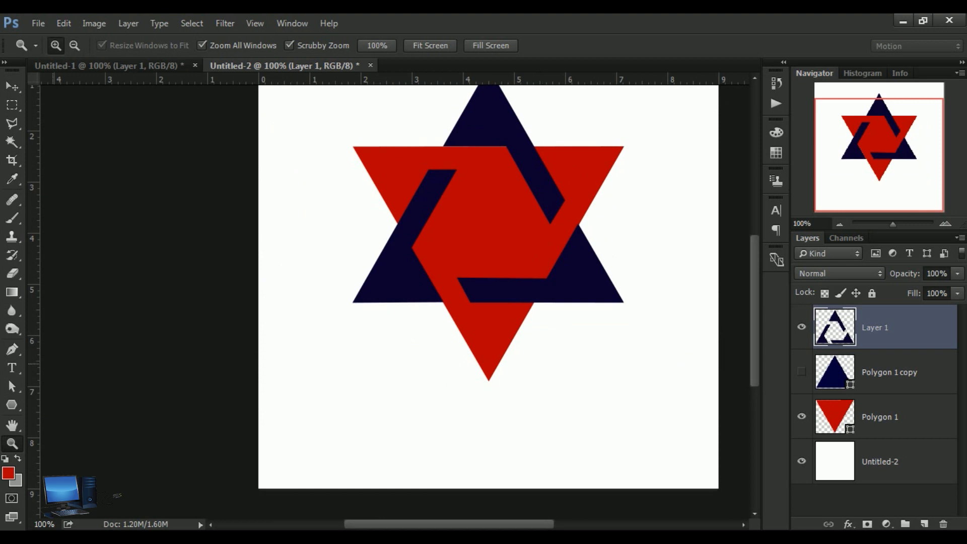
{"action": "left_click", "coordinate": [12, 426]}
{"action": "left_click_drag", "start_coordinate": [522, 210], "coordinate": [431, 281]}
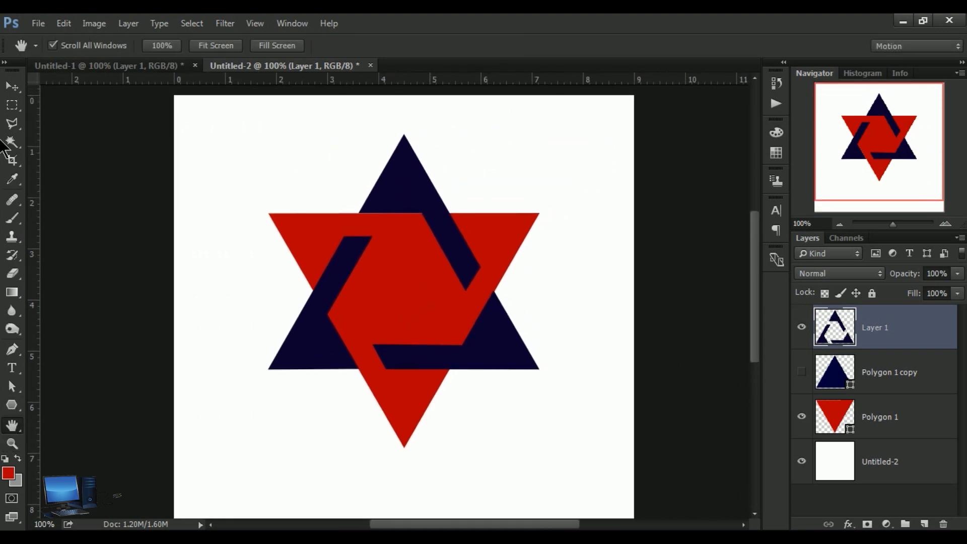
{"action": "left_click", "coordinate": [12, 87]}
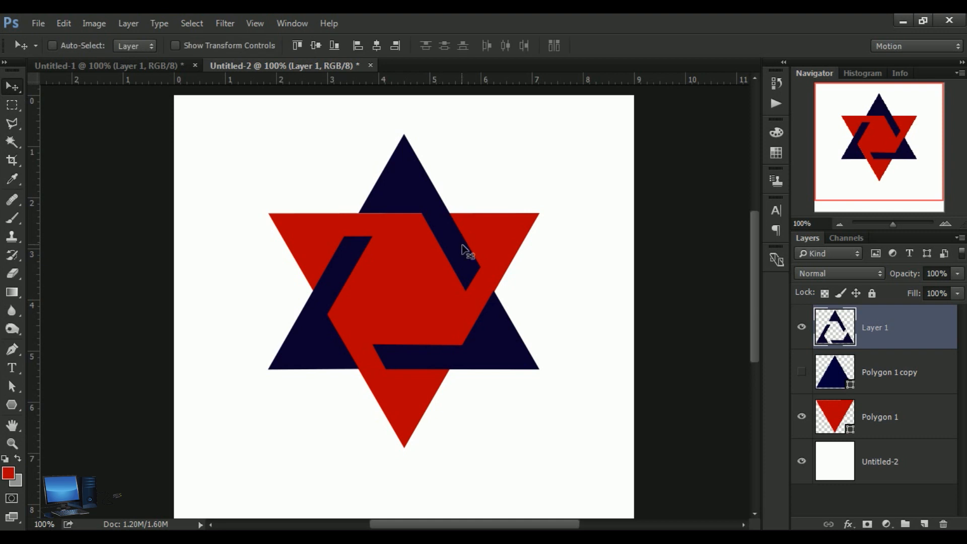